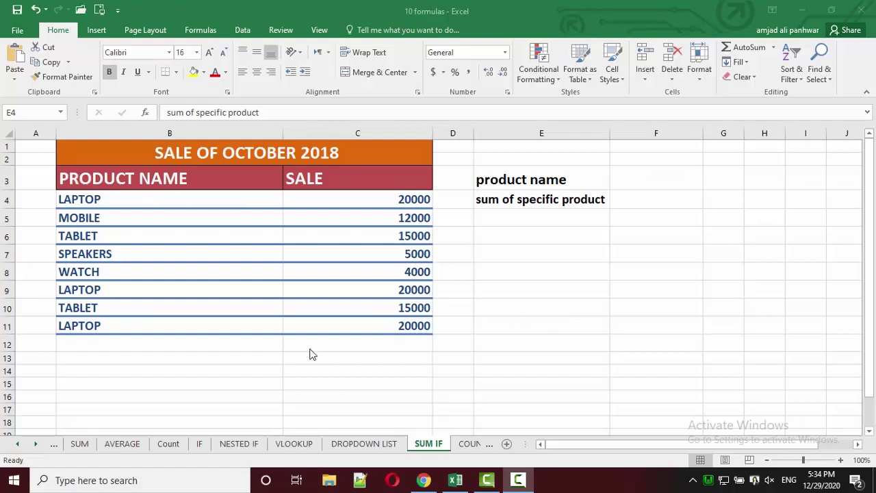
Label B12 TOTAL and enter =SUM(C4:C11) in C12, giving 111000.
{"action": "left_click", "coordinate": [151, 340]}
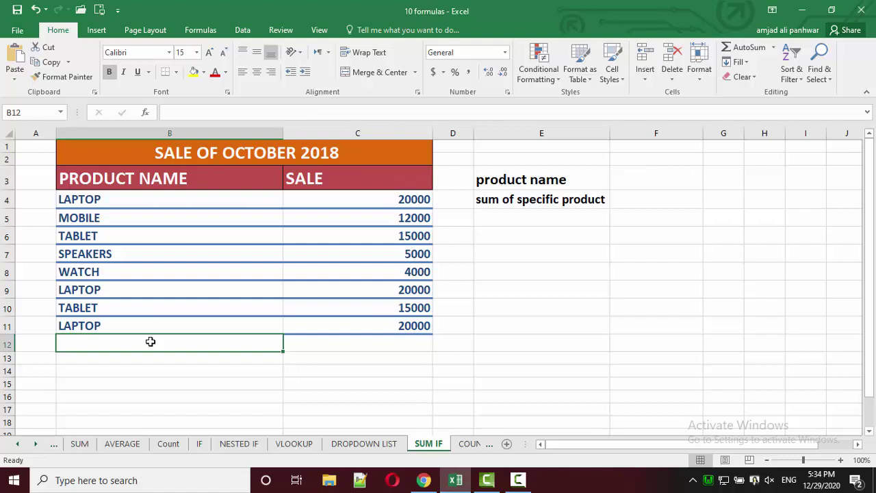
{"action": "type", "text": "TOTAL"}
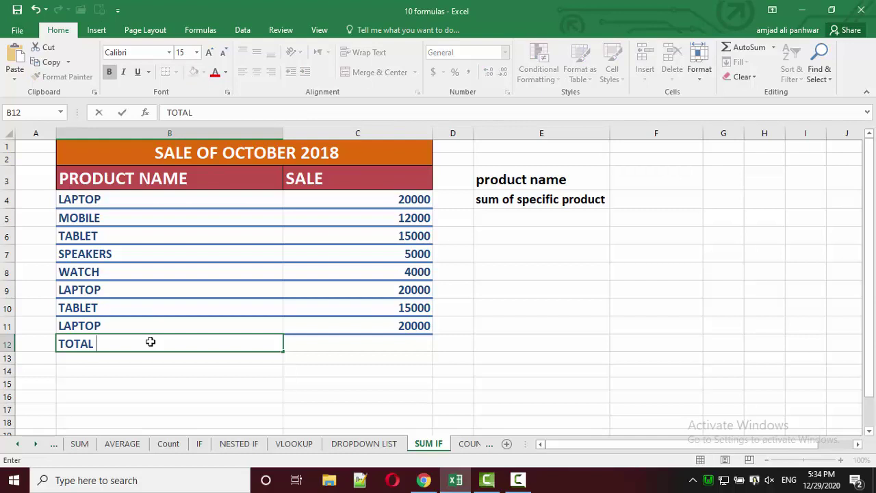
{"action": "key", "text": "Tab"}
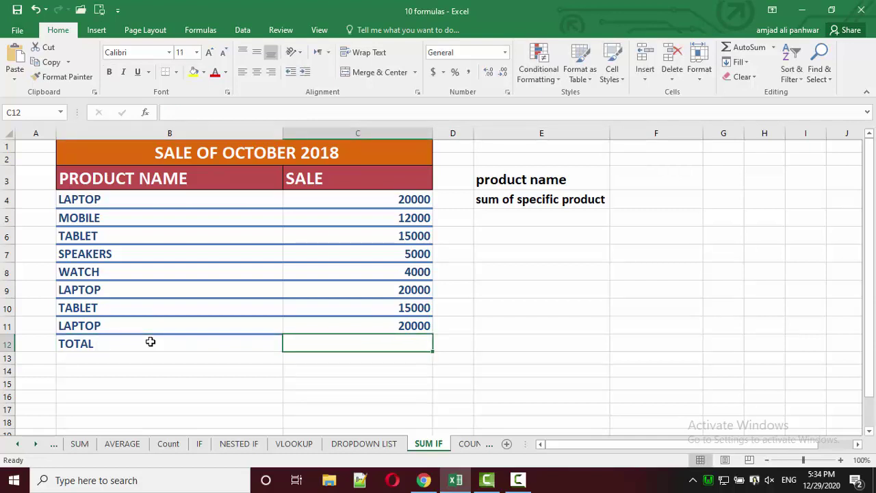
{"action": "type", "text": "="}
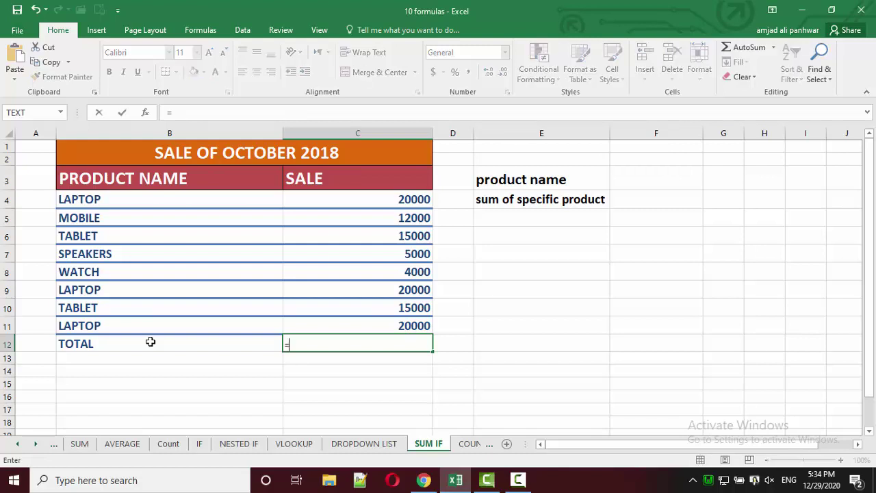
{"action": "type", "text": "sum"}
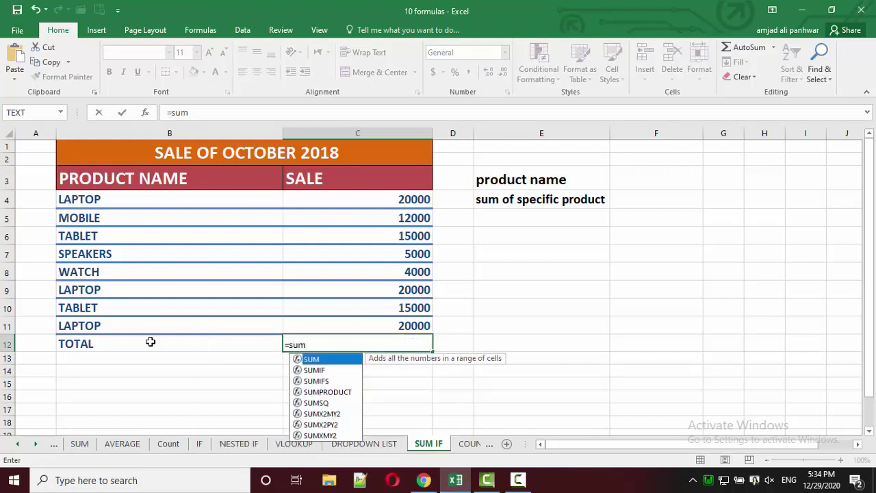
{"action": "type", "text": "("}
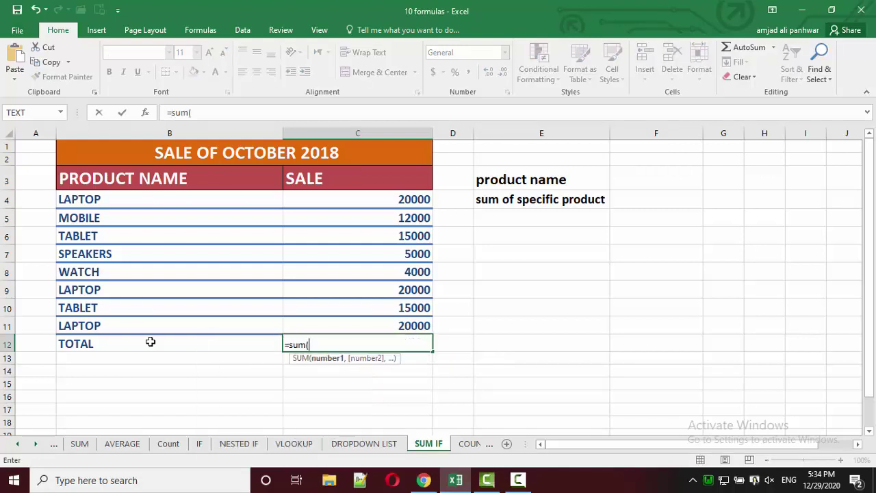
{"action": "left_click_drag", "start_coordinate": [309, 195], "coordinate": [336, 317]}
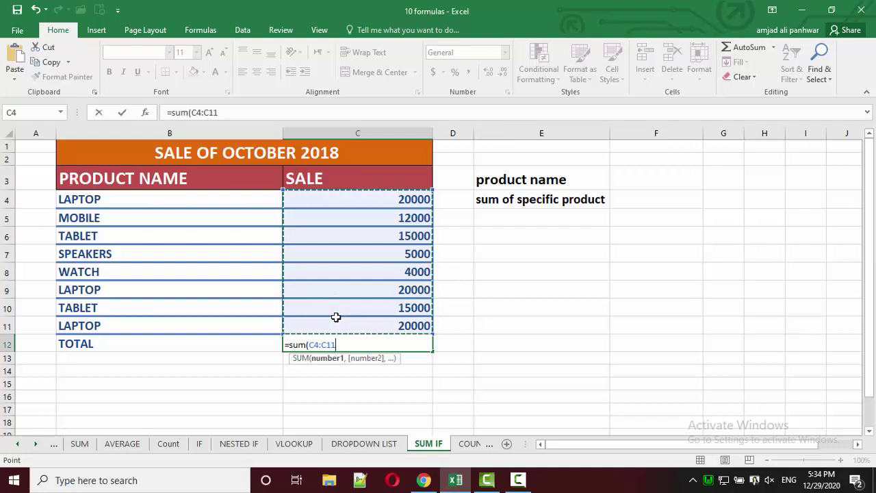
{"action": "key", "text": "Return"}
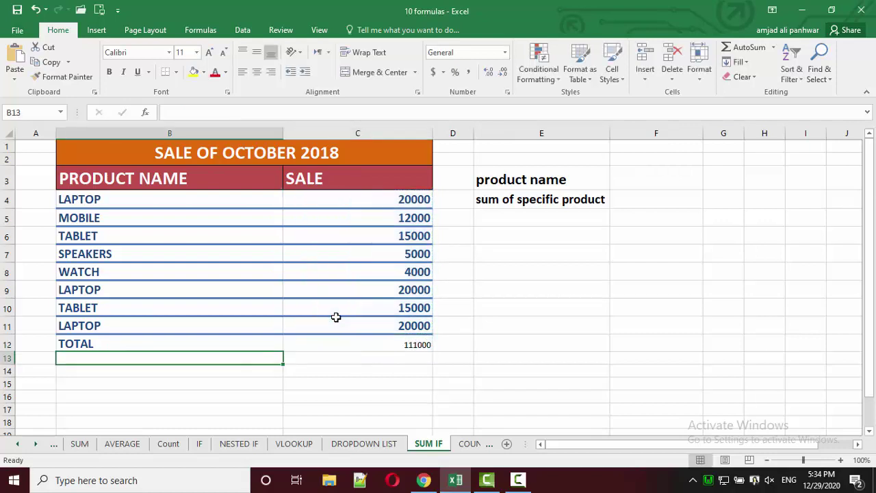
{"action": "left_click", "coordinate": [375, 345]}
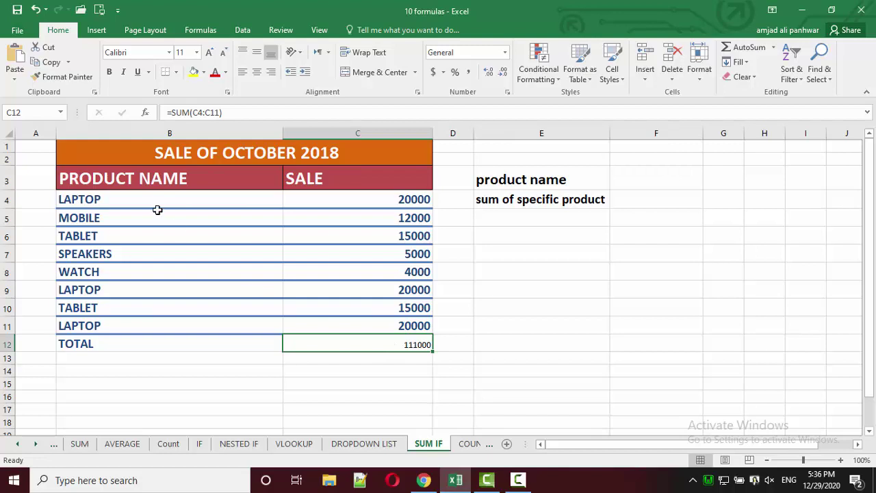
{"action": "left_click", "coordinate": [139, 202]}
{"action": "left_click_drag", "start_coordinate": [138, 201], "coordinate": [154, 319]}
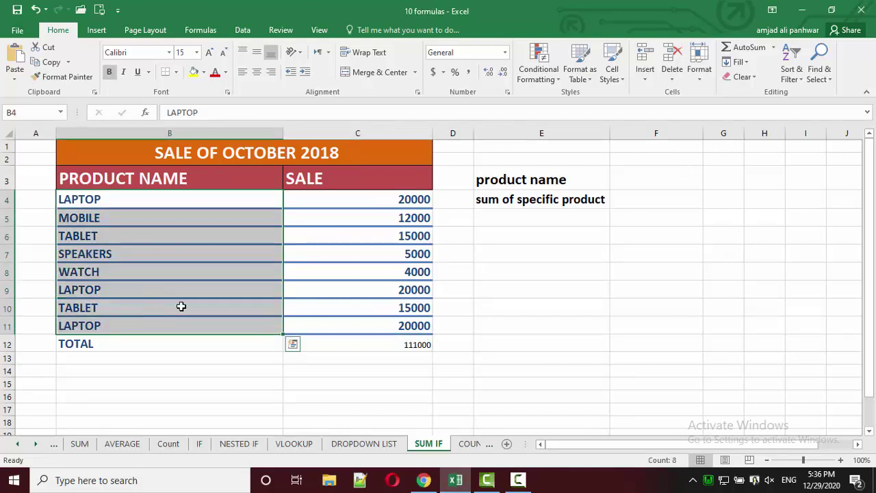
{"action": "left_click", "coordinate": [356, 202]}
{"action": "left_click_drag", "start_coordinate": [356, 202], "coordinate": [360, 321]}
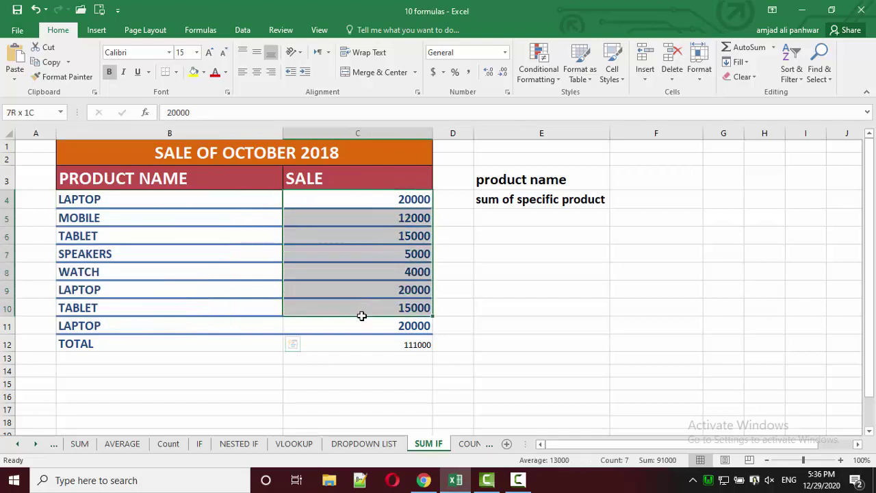
{"action": "left_click", "coordinate": [125, 303]}
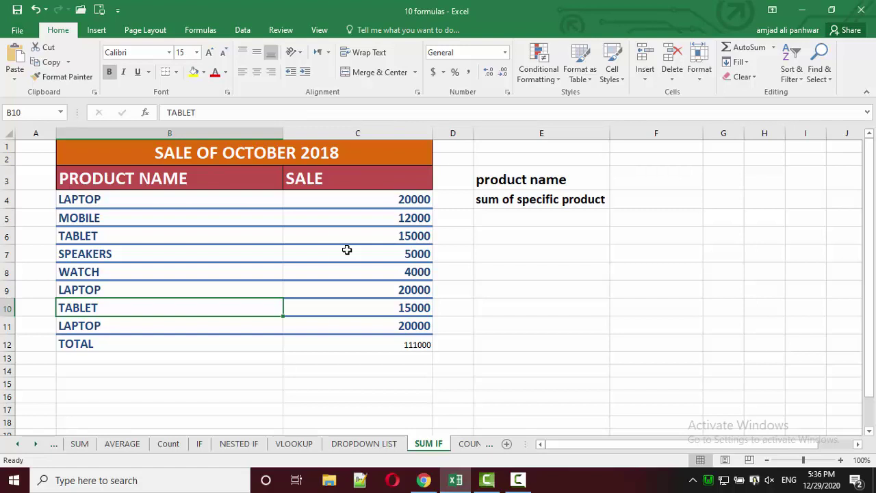
{"action": "left_click", "coordinate": [613, 179]}
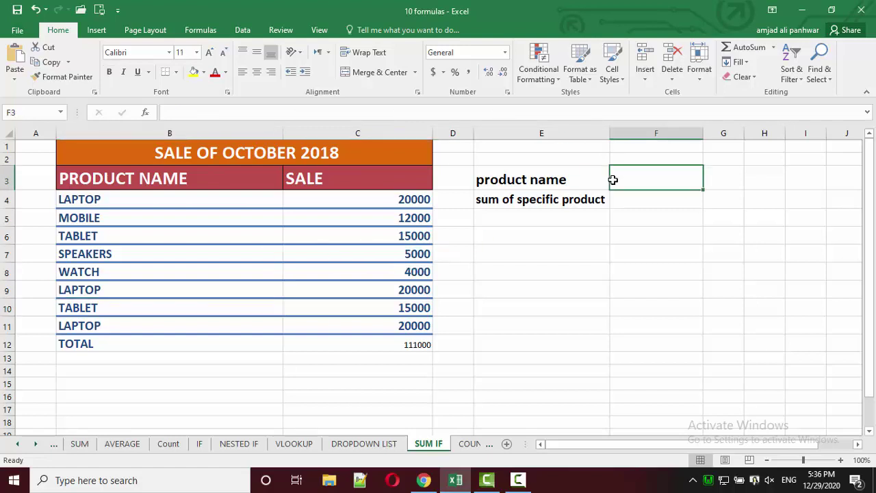
{"action": "left_click", "coordinate": [626, 200]}
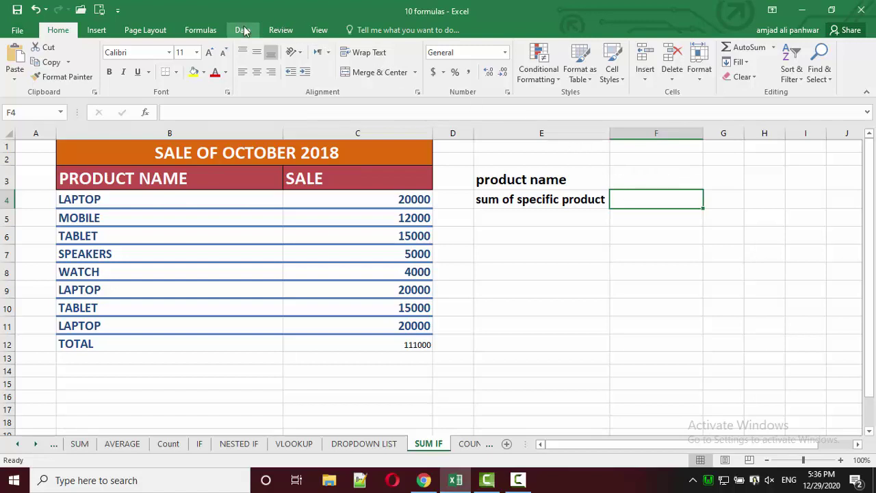
Add List data validation to F3 with source =$B$4:$B$11, then test the dropdown.
{"action": "left_click", "coordinate": [650, 171]}
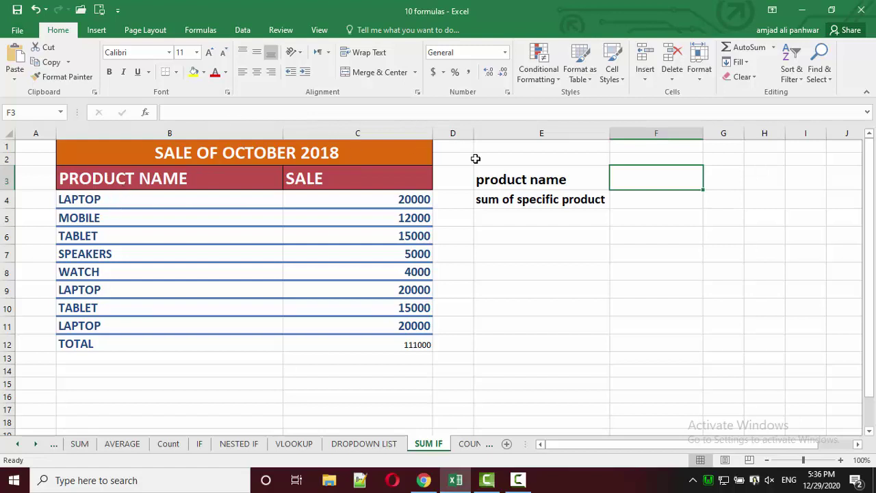
{"action": "left_click", "coordinate": [244, 32]}
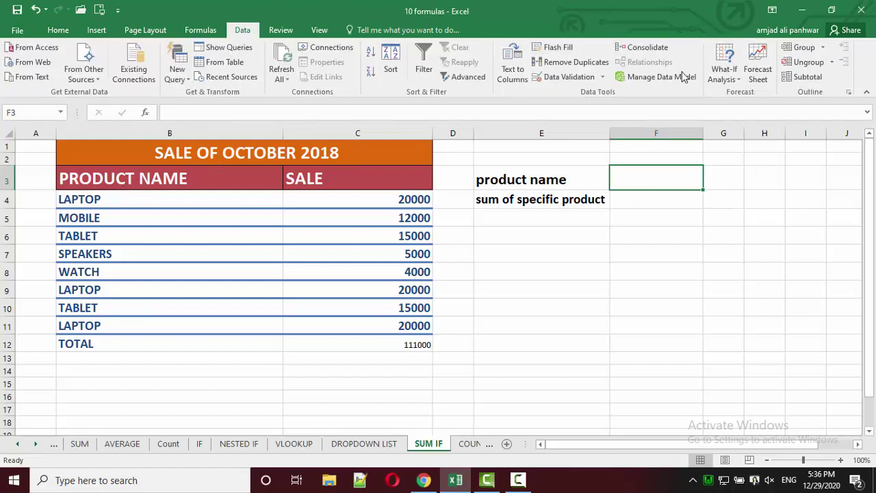
{"action": "left_click", "coordinate": [580, 82]}
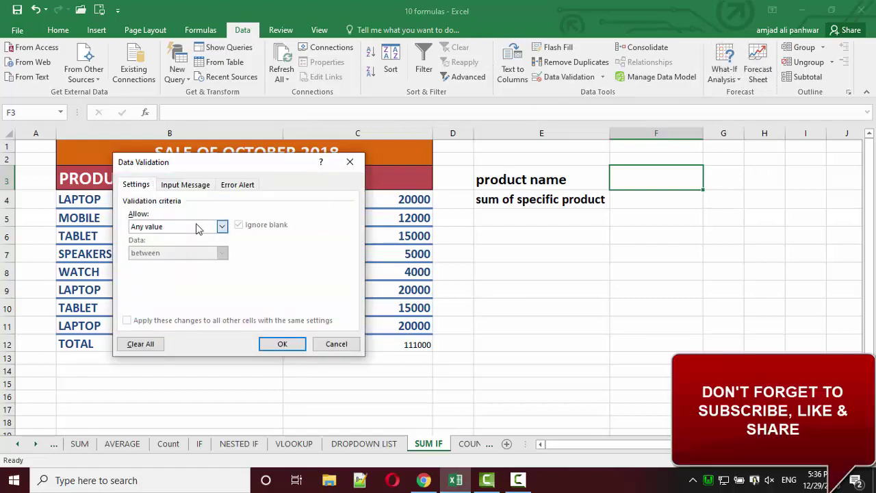
{"action": "left_click", "coordinate": [196, 226]}
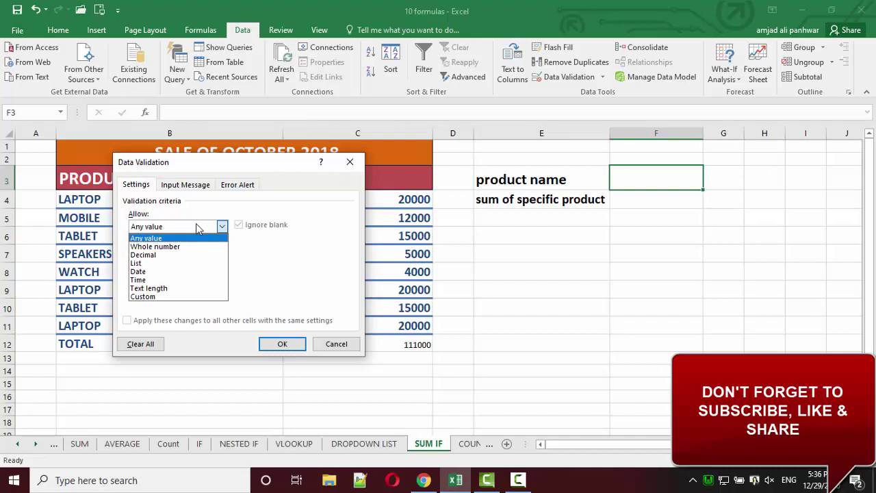
{"action": "left_click", "coordinate": [177, 263]}
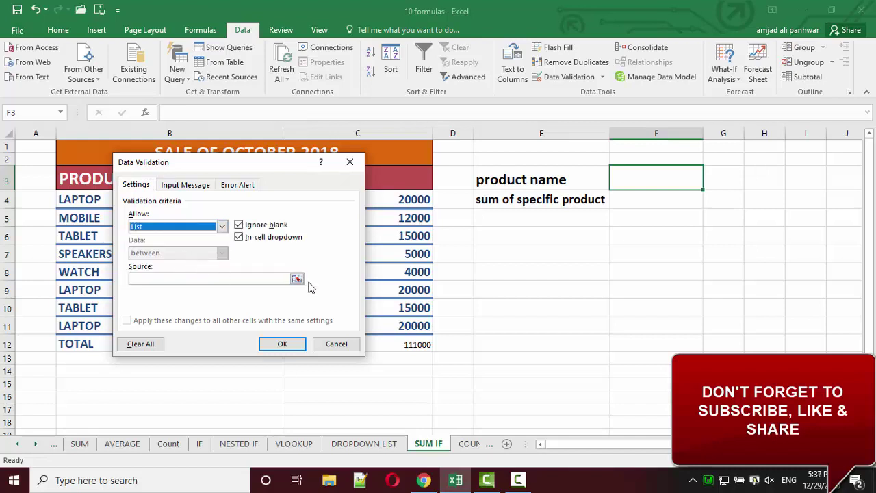
{"action": "left_click", "coordinate": [296, 280]}
{"action": "left_click_drag", "start_coordinate": [136, 196], "coordinate": [150, 326]}
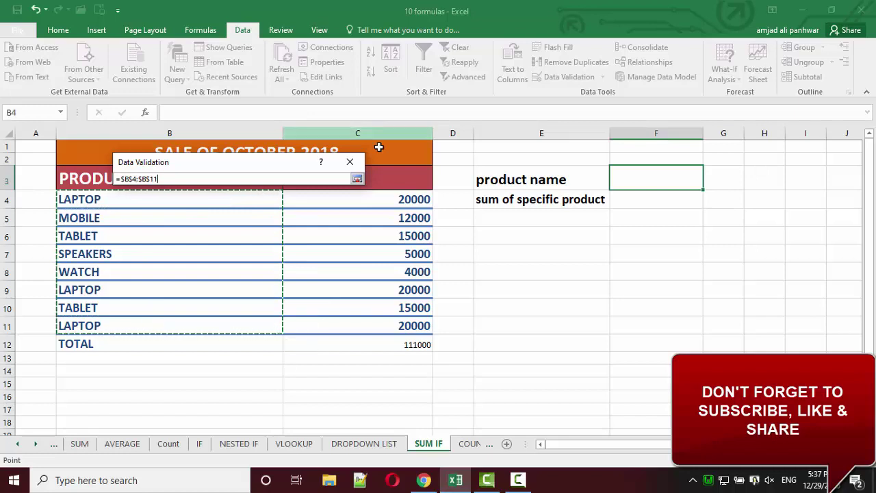
{"action": "left_click", "coordinate": [357, 179]}
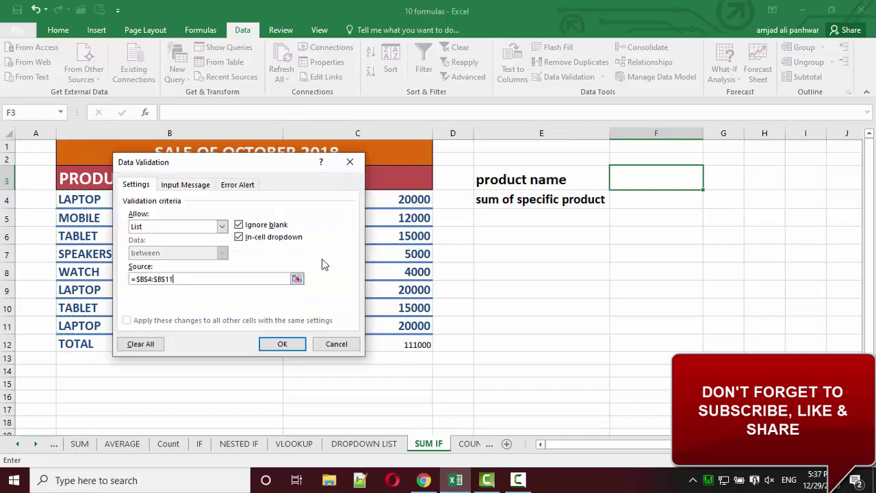
{"action": "left_click", "coordinate": [286, 346]}
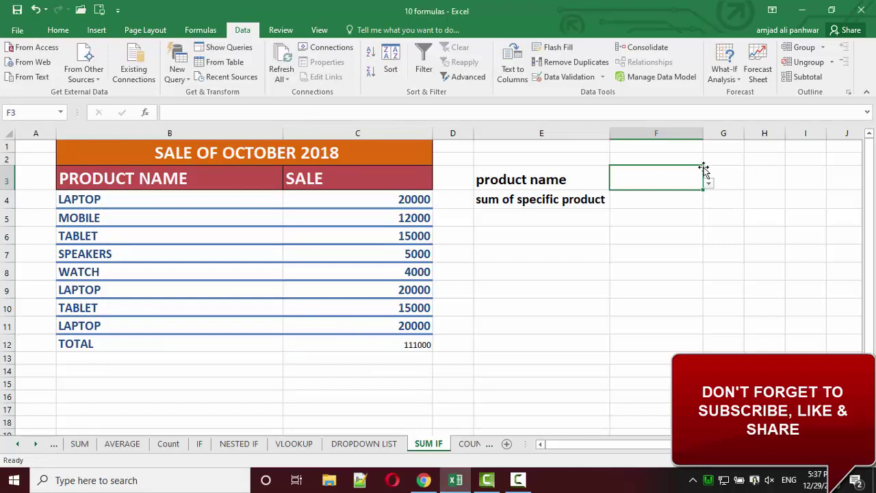
{"action": "left_click", "coordinate": [709, 184]}
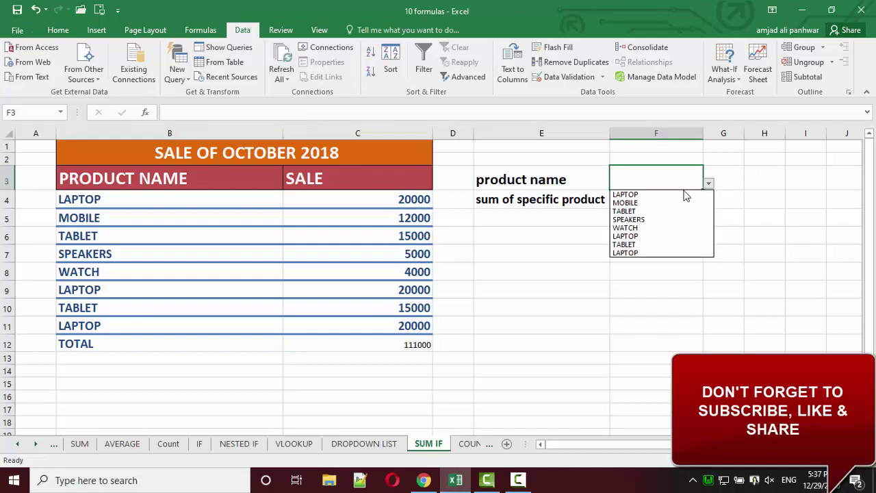
{"action": "left_click", "coordinate": [640, 186]}
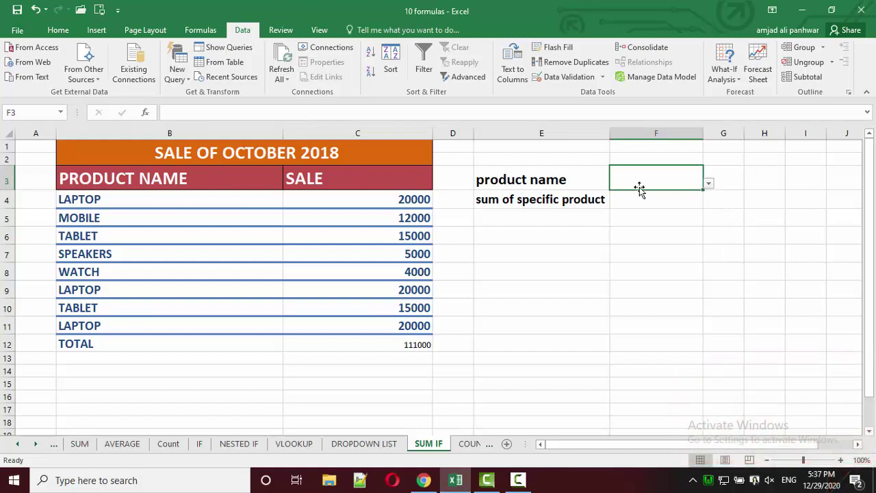
Point out the two TABLET products and their sales amounts in the table.
{"action": "left_click", "coordinate": [637, 199]}
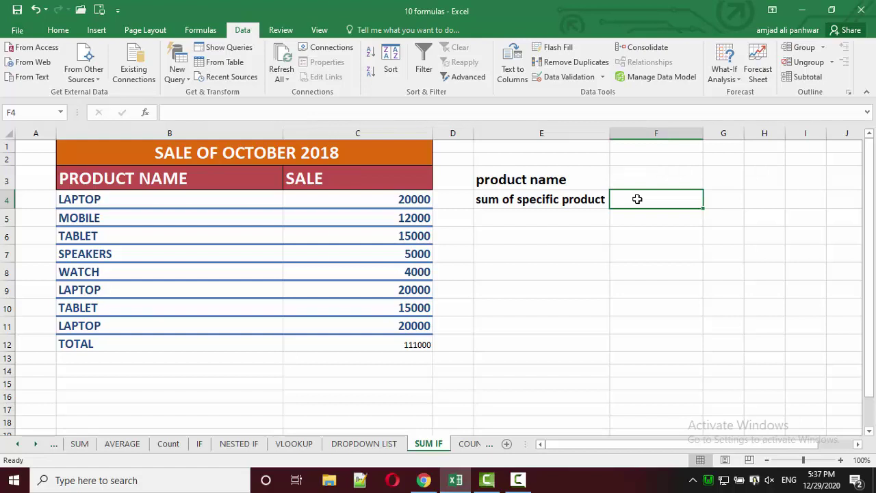
{"action": "left_click", "coordinate": [167, 230]}
{"action": "left_click", "coordinate": [346, 239]}
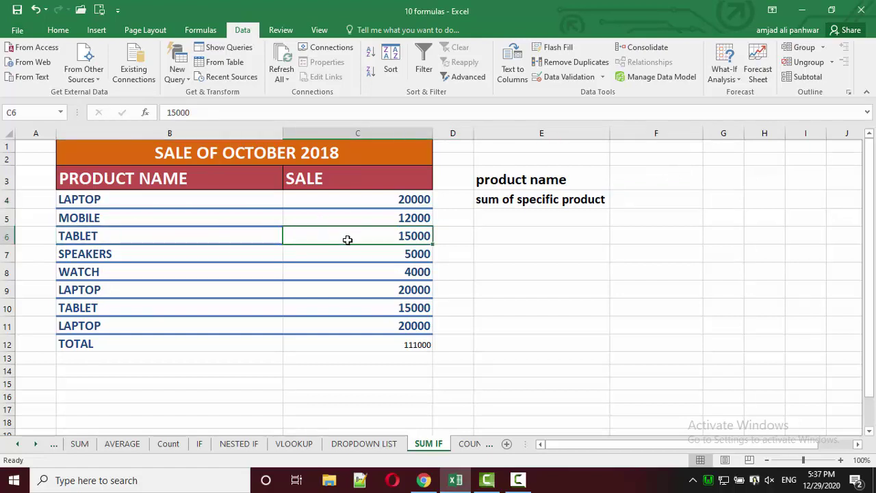
{"action": "left_click", "coordinate": [119, 303]}
{"action": "left_click", "coordinate": [369, 307]}
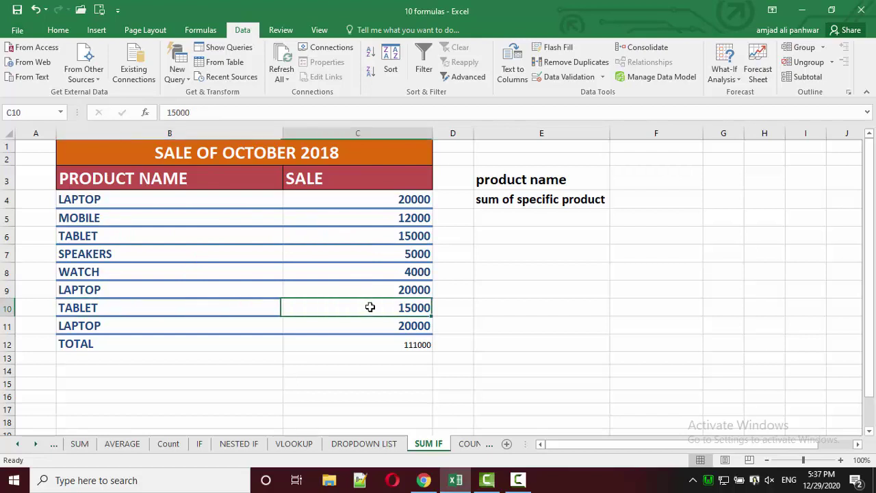
{"action": "left_click", "coordinate": [568, 217]}
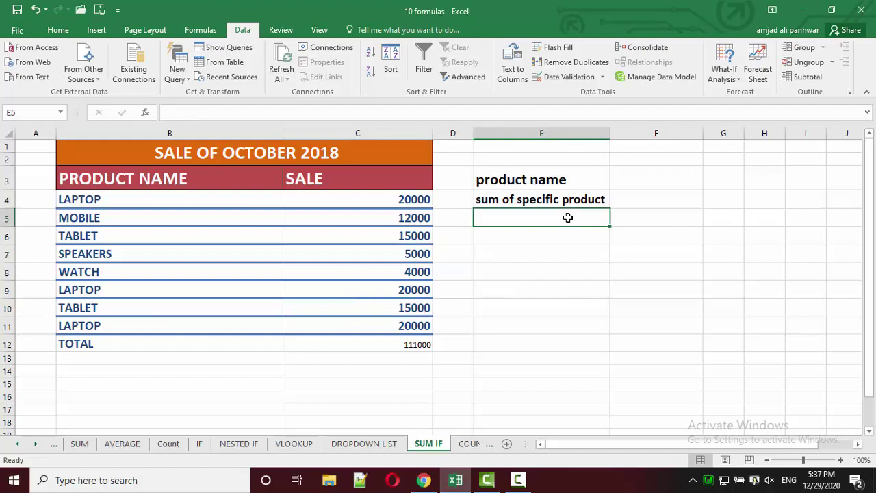
Check the F3 product dropdown and select F4 for the product total.
{"action": "left_click", "coordinate": [631, 202]}
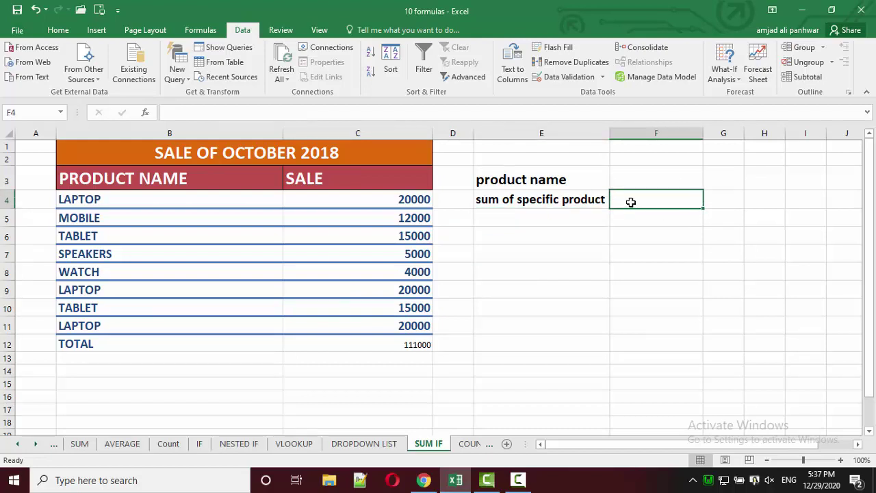
{"action": "left_click", "coordinate": [660, 178]}
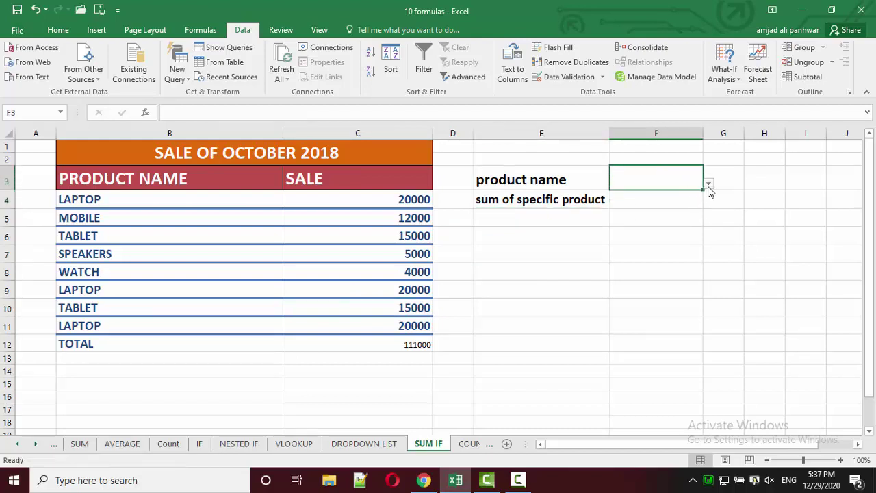
{"action": "left_click", "coordinate": [667, 197]}
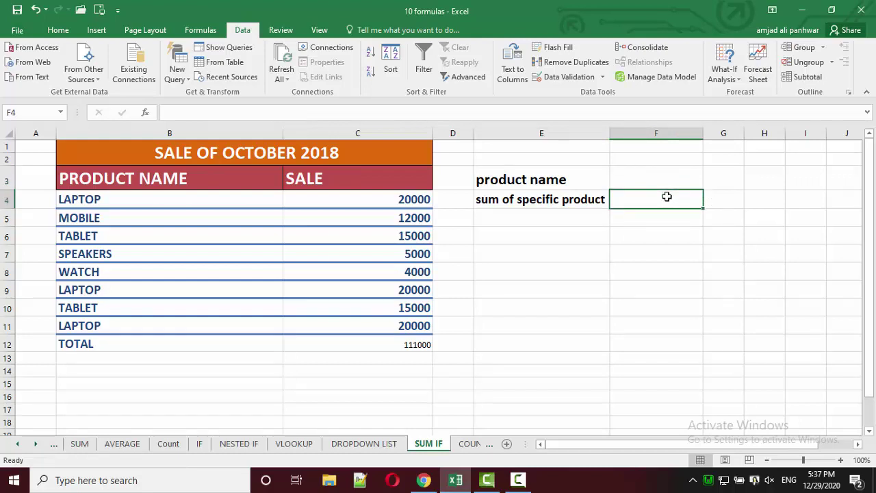
Enter =SUMIF(B4:B11,F3,C4:C11) in F4, which shows 0 with no product chosen.
{"action": "type", "text": "="}
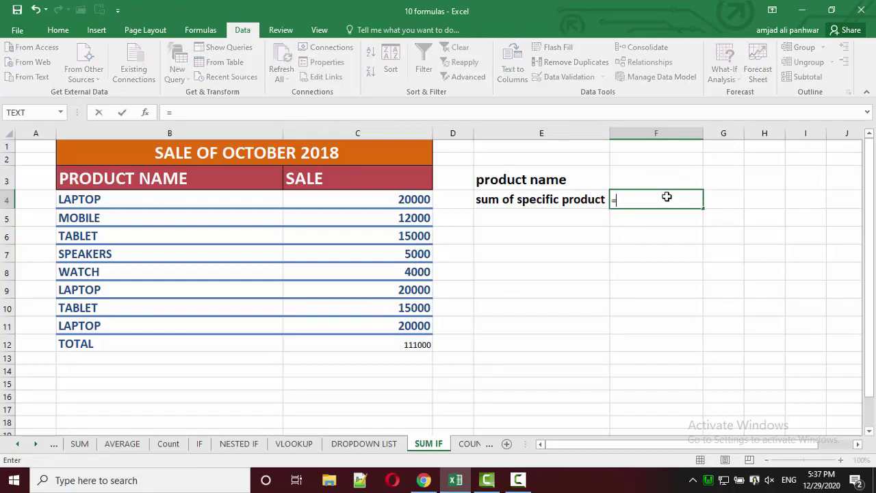
{"action": "type", "text": "sumif"}
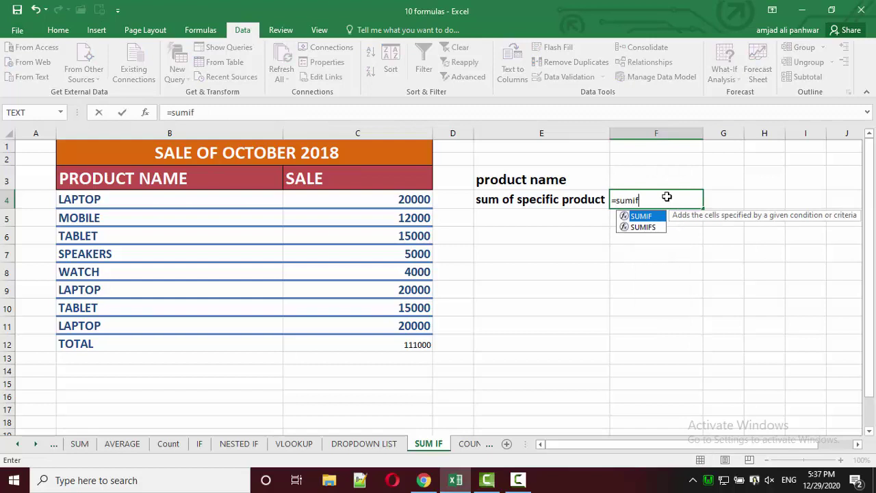
{"action": "type", "text": "("}
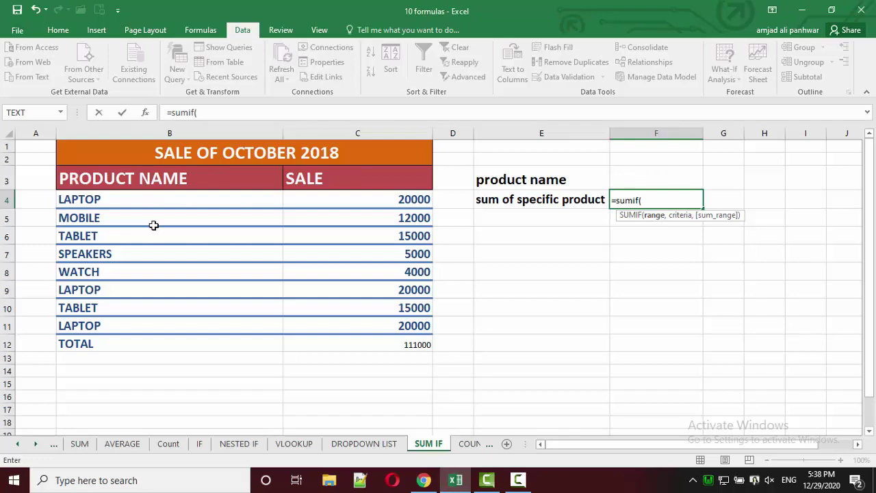
{"action": "left_click_drag", "start_coordinate": [153, 200], "coordinate": [165, 320]}
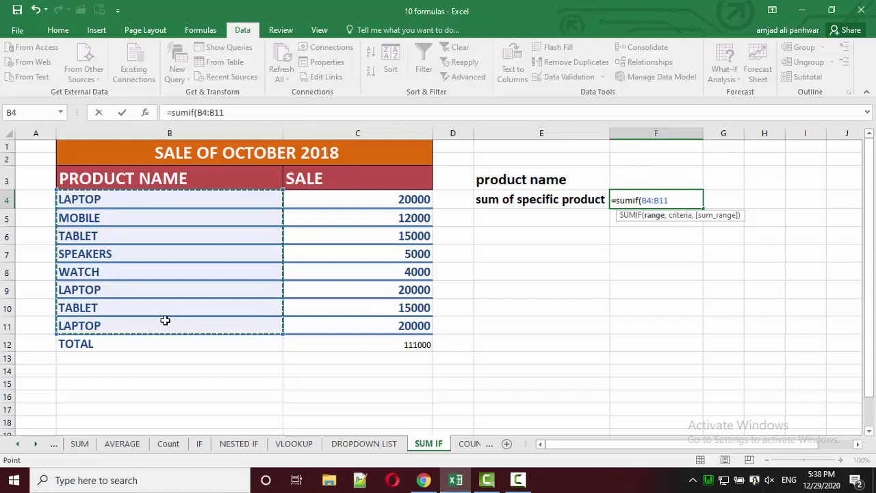
{"action": "type", "text": ","}
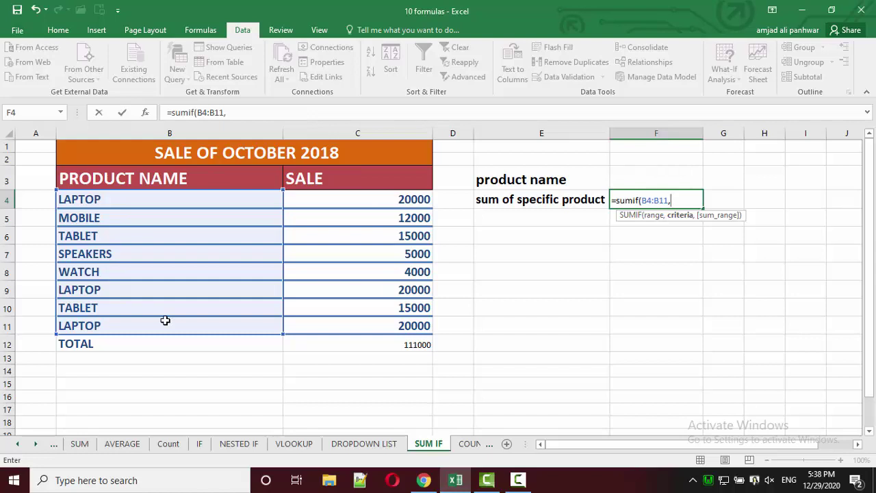
{"action": "left_click", "coordinate": [654, 173]}
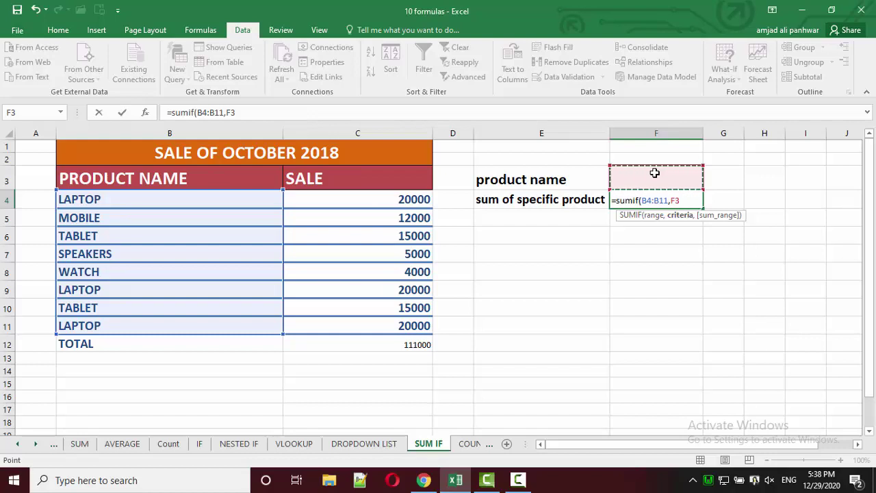
{"action": "type", "text": ","}
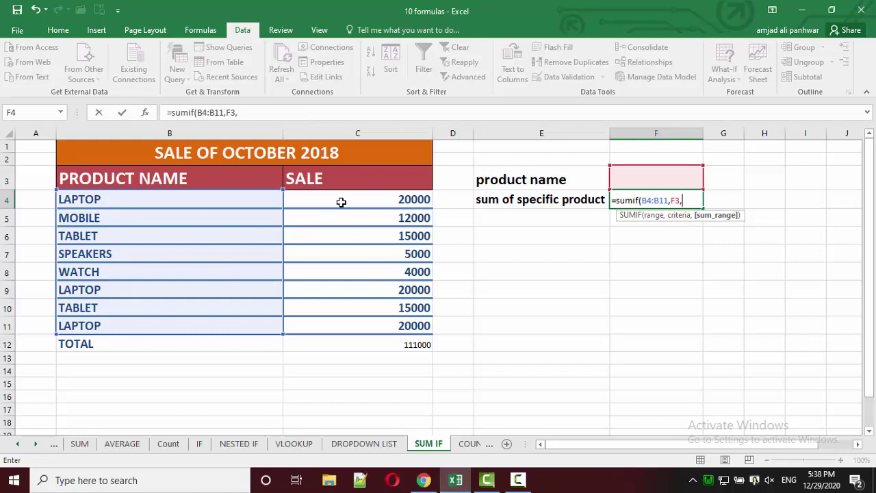
{"action": "left_click_drag", "start_coordinate": [341, 202], "coordinate": [371, 321]}
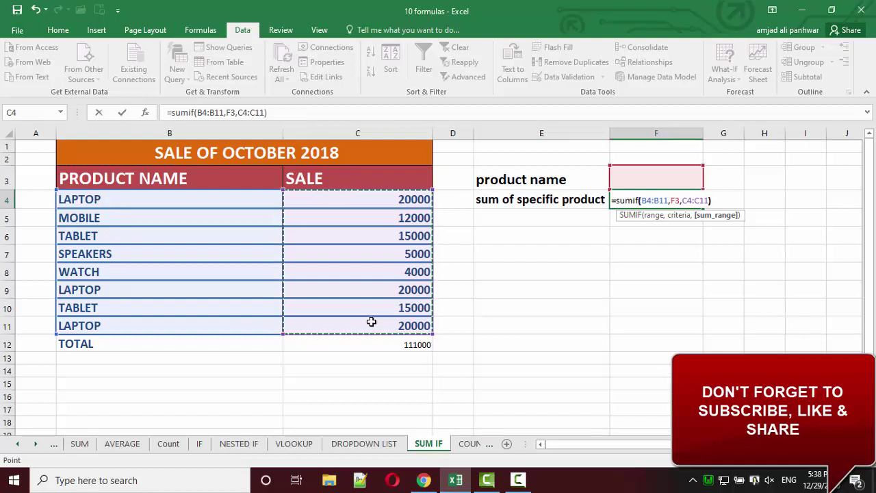
{"action": "type", "text": ")"}
{"action": "key", "text": "Return"}
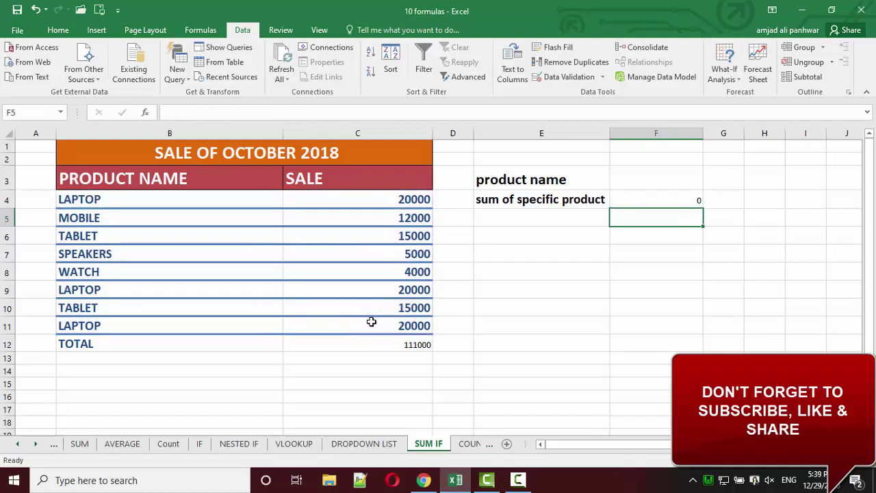
Pick TABLET from the F3 dropdown and view F4's SUMIF result of 30000.
{"action": "left_click", "coordinate": [632, 169]}
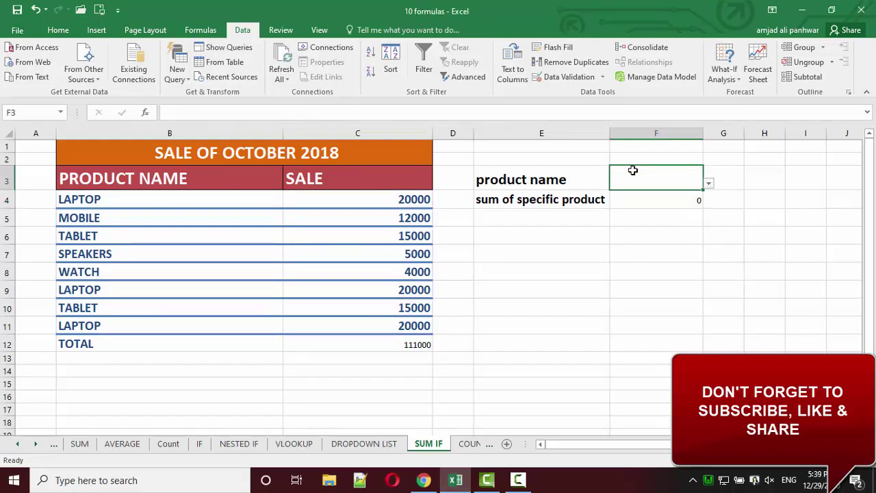
{"action": "left_click", "coordinate": [708, 183]}
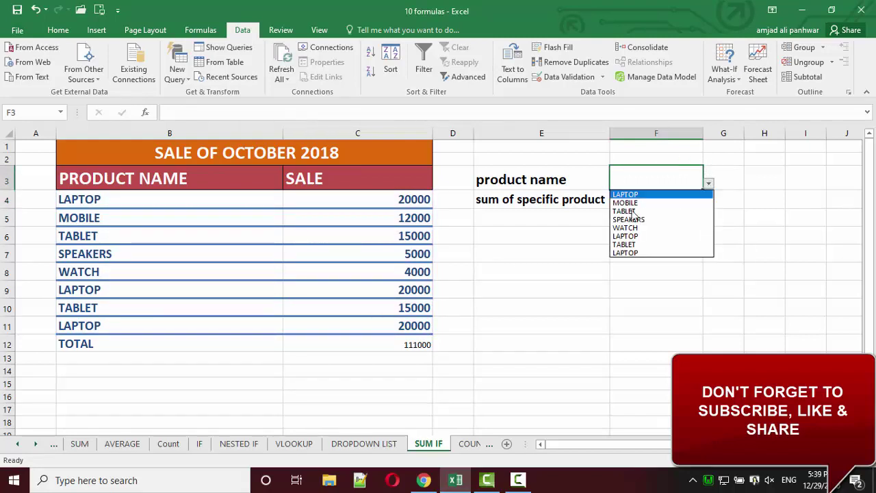
{"action": "left_click", "coordinate": [633, 212]}
{"action": "left_click", "coordinate": [689, 200]}
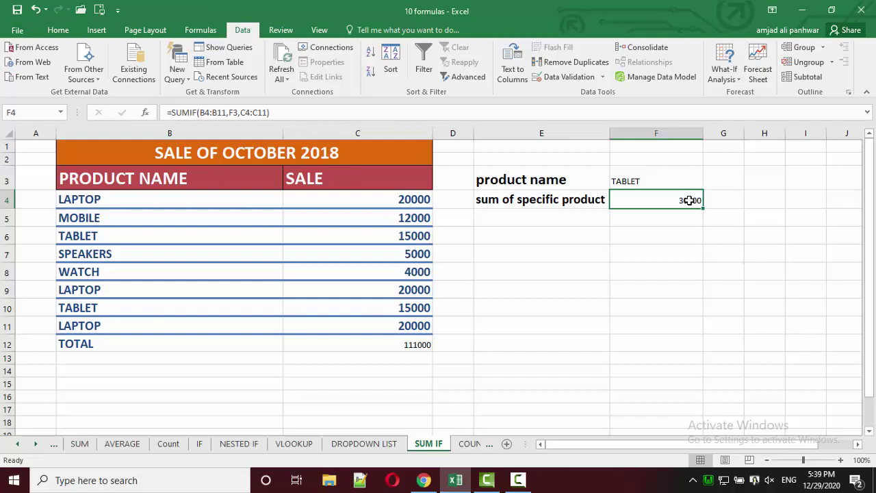
{"action": "double_click", "coordinate": [661, 200]}
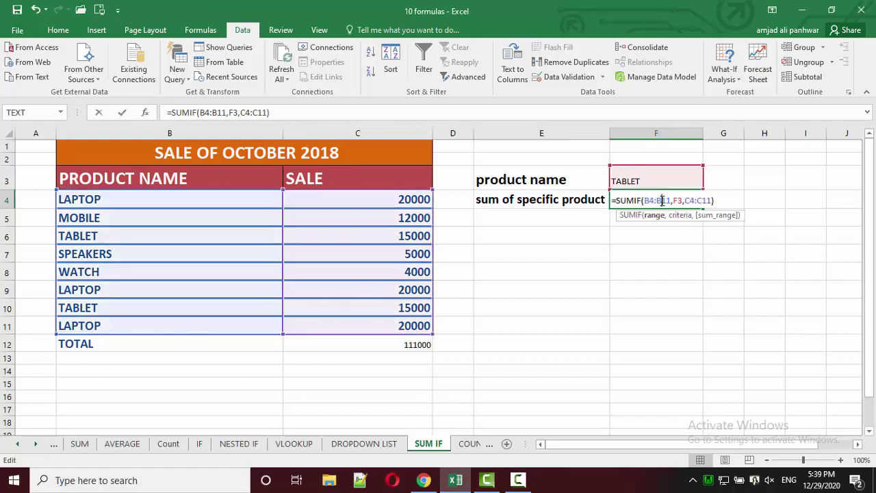
Delete the SUMIF formula from F4, leaving the cell blank.
{"action": "left_click", "coordinate": [724, 197]}
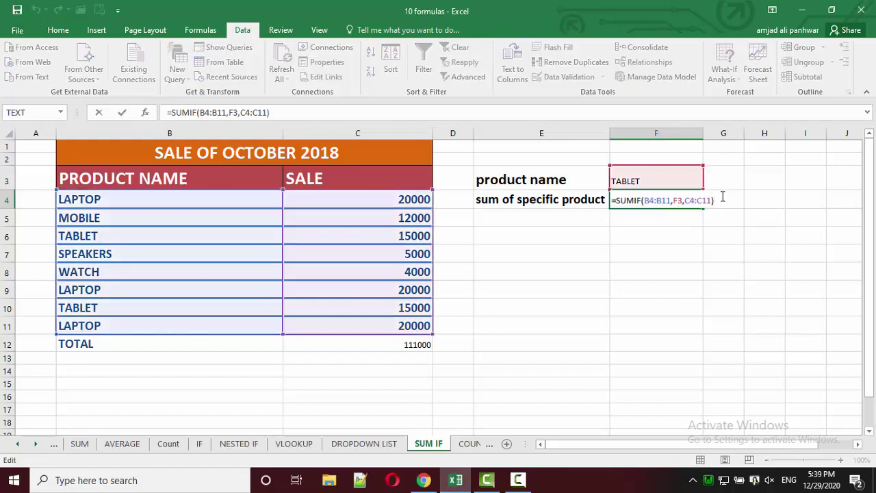
{"action": "key", "text": "BackSpace"}
{"action": "key", "text": "BackSpace"}
{"action": "key", "text": "BackSpace"}
{"action": "key", "text": "BackSpace"}
{"action": "key", "text": "BackSpace"}
{"action": "key", "text": "BackSpace"}
{"action": "key", "text": "BackSpace"}
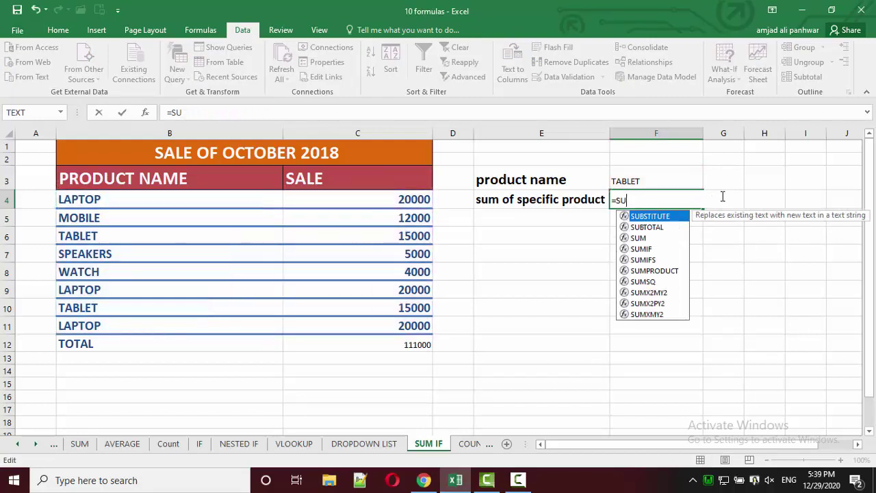
{"action": "key", "text": "BackSpace"}
{"action": "key", "text": "BackSpace"}
{"action": "key", "text": "BackSpace"}
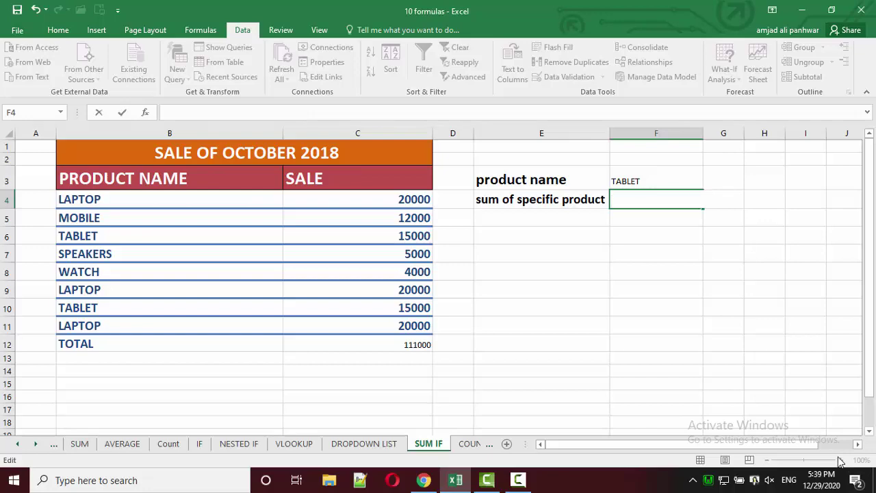
{"action": "left_click", "coordinate": [780, 284]}
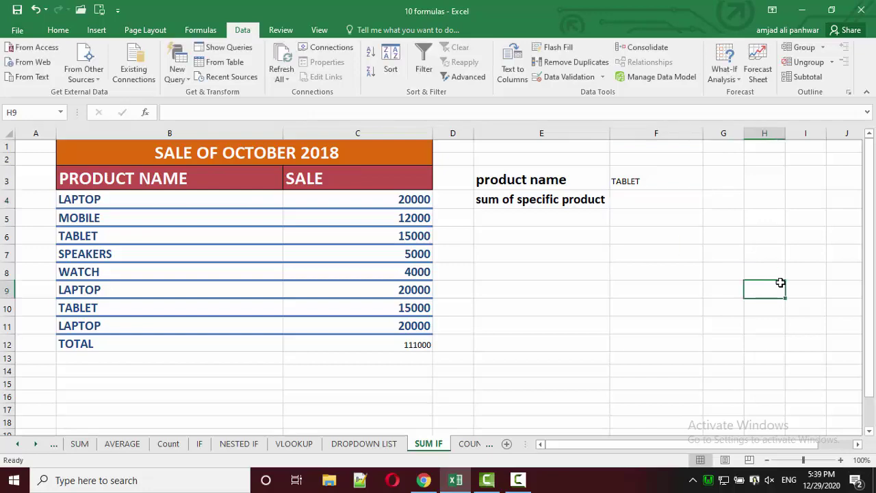
Zoom the sheet to 120% and highlight the product names B4:B11 and column C sales.
{"action": "left_click", "coordinate": [840, 460]}
{"action": "left_click", "coordinate": [840, 460]}
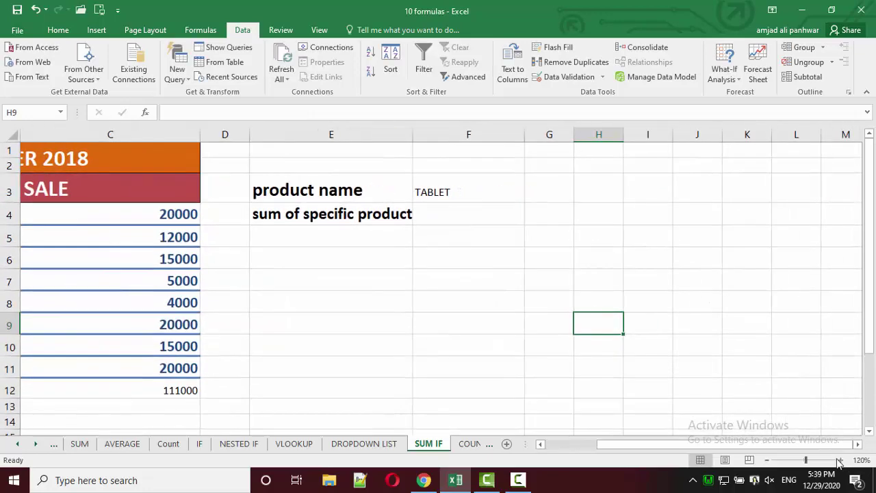
{"action": "left_click", "coordinate": [466, 223]}
{"action": "key", "text": "Left"}
{"action": "key", "text": "Left"}
{"action": "key", "text": "Left"}
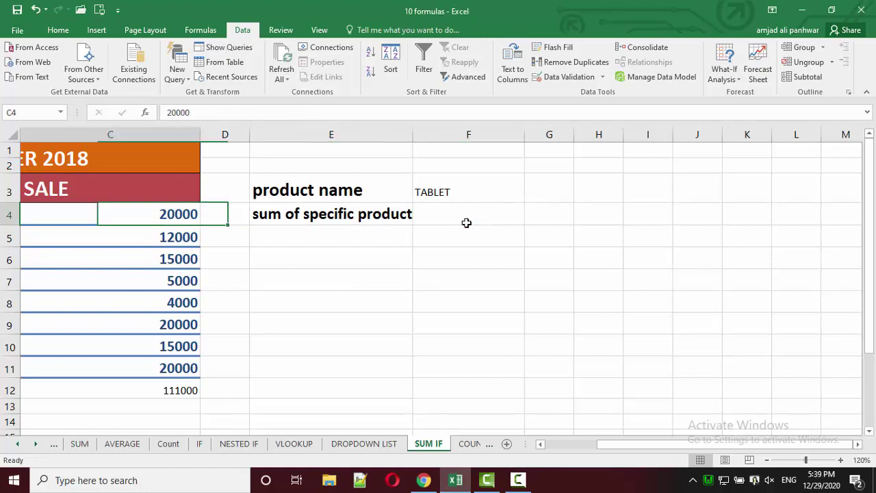
{"action": "key", "text": "Left"}
{"action": "key", "text": "Left"}
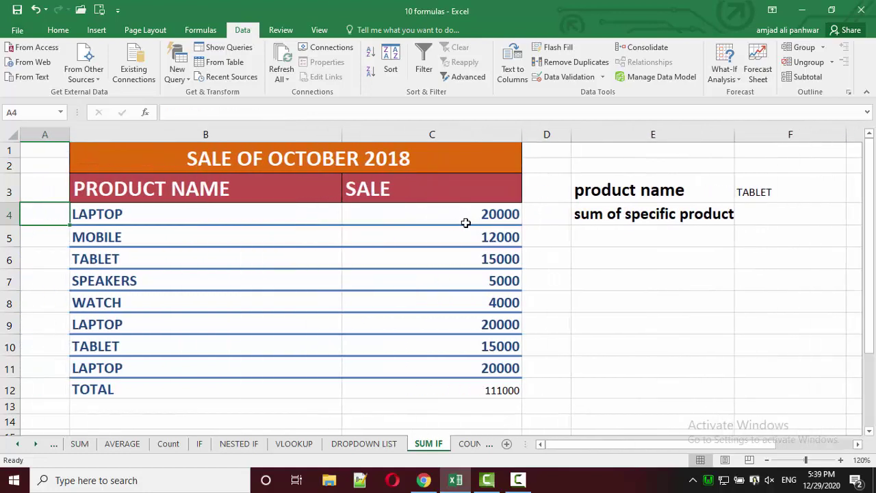
{"action": "left_click_drag", "start_coordinate": [214, 214], "coordinate": [229, 359]}
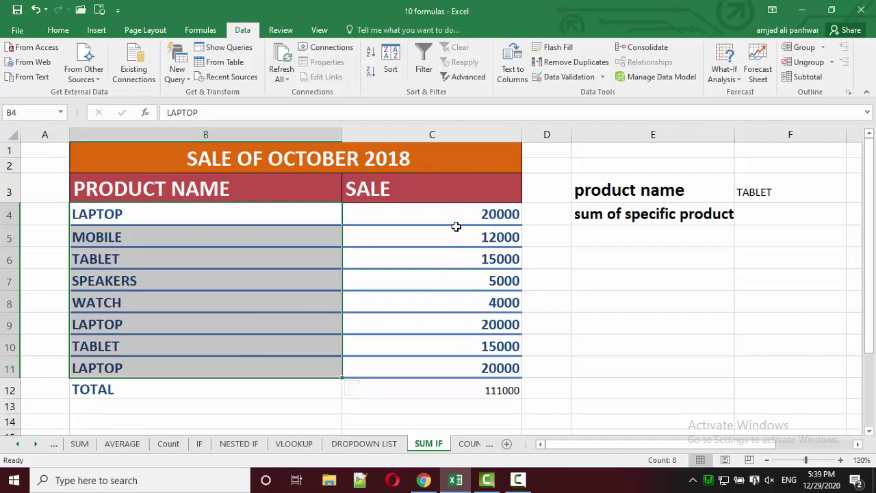
{"action": "left_click_drag", "start_coordinate": [456, 215], "coordinate": [479, 350]}
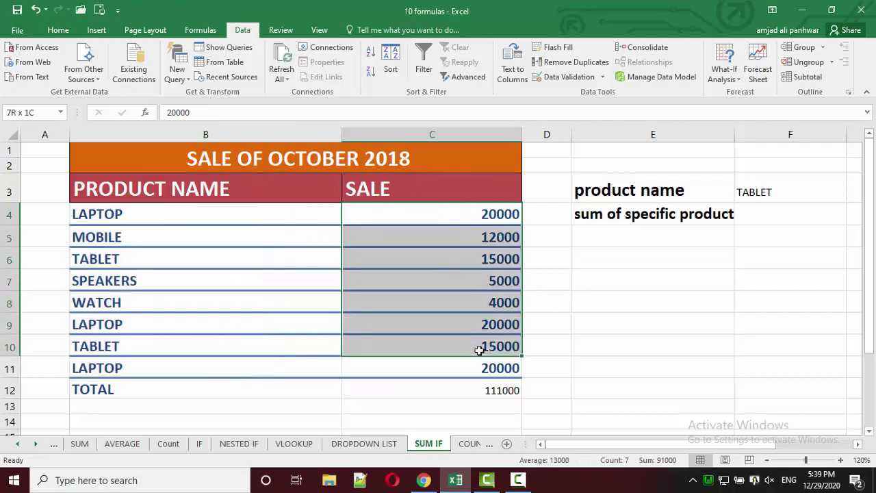
{"action": "left_click", "coordinate": [675, 242]}
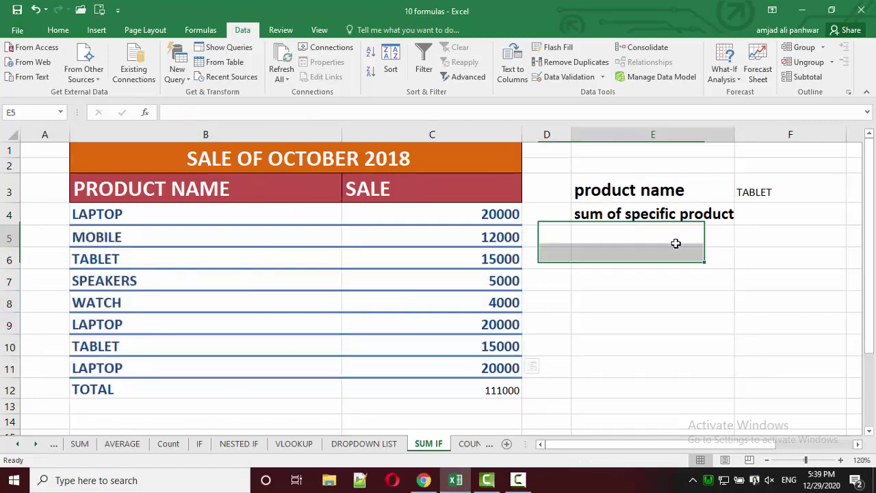
Type 'sum if' in E8 and 'items,prdname,values' in F8 as a SUMIF argument note.
{"action": "left_click", "coordinate": [627, 297]}
{"action": "type", "text": "su"}
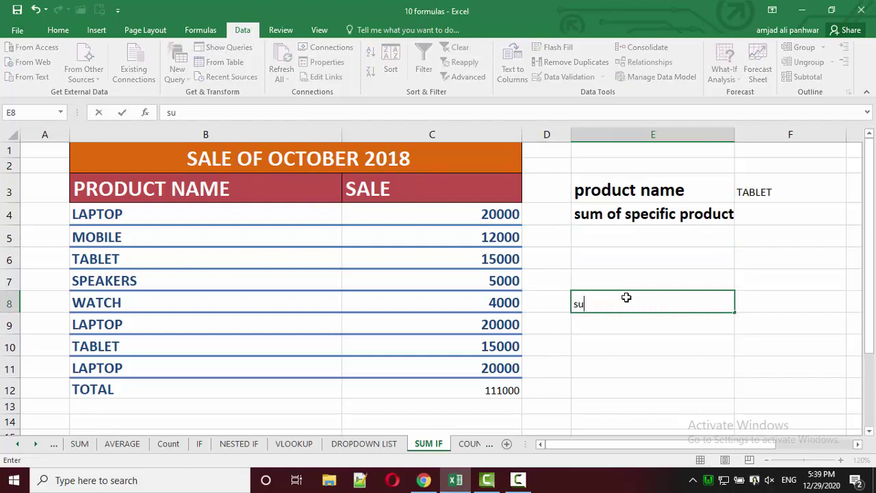
{"action": "type", "text": "m"}
{"action": "type", "text": " if"}
{"action": "key", "text": "Tab"}
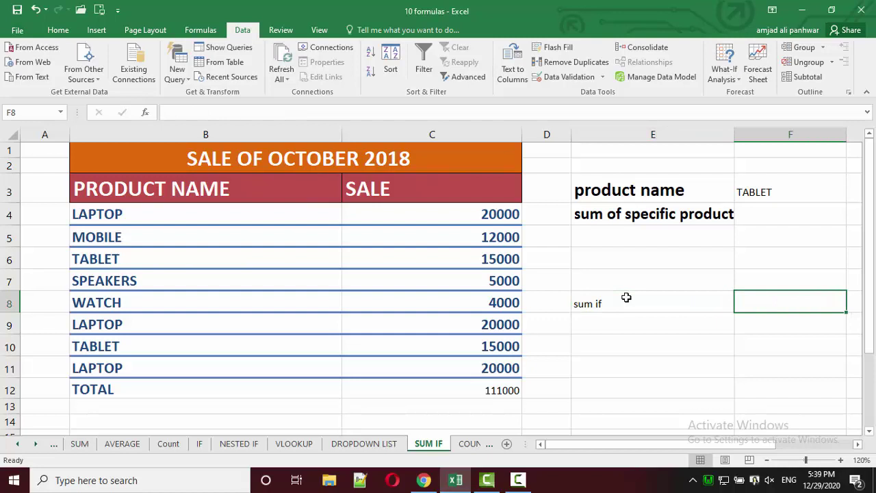
{"action": "type", "text": "items,"}
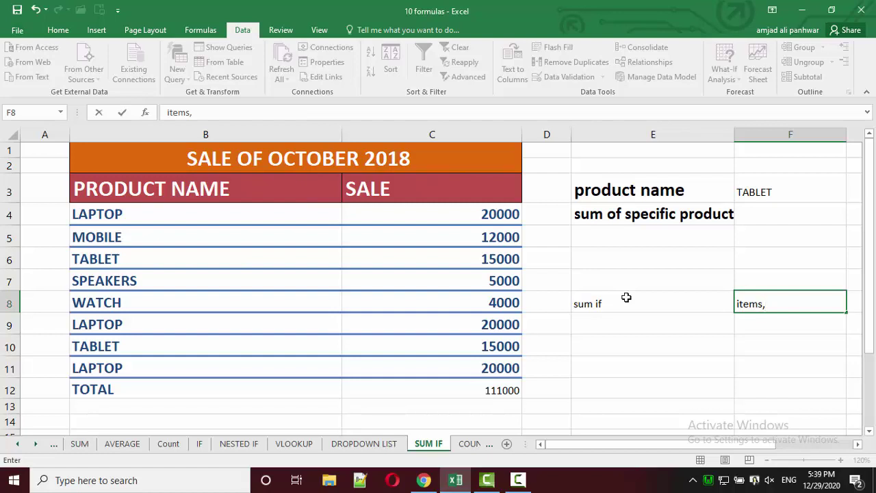
{"action": "type", "text": "p"}
{"action": "type", "text": "rdname,vl"}
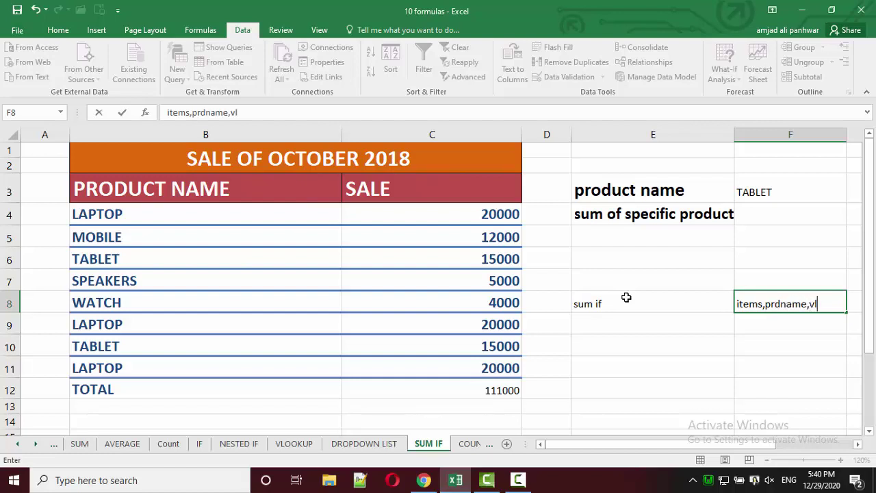
{"action": "key", "text": "BackSpace"}
{"action": "type", "text": "alue"}
{"action": "type", "text": "s"}
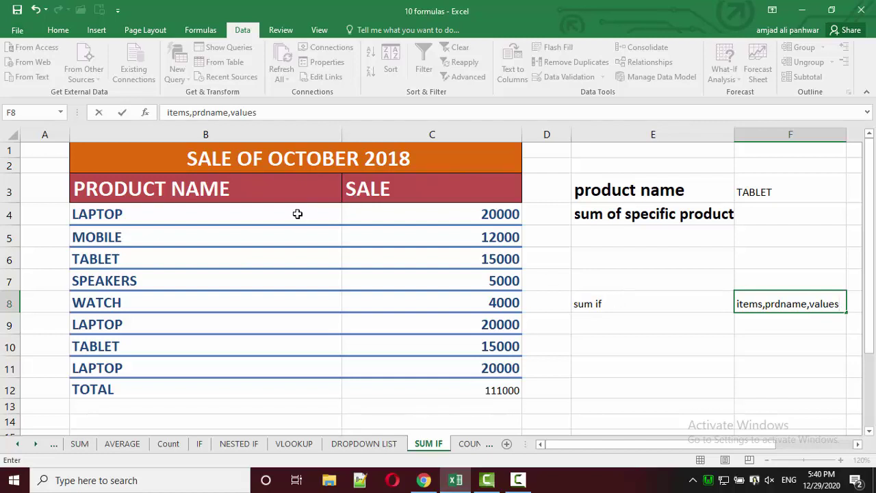
{"action": "left_click_drag", "start_coordinate": [297, 214], "coordinate": [290, 358]}
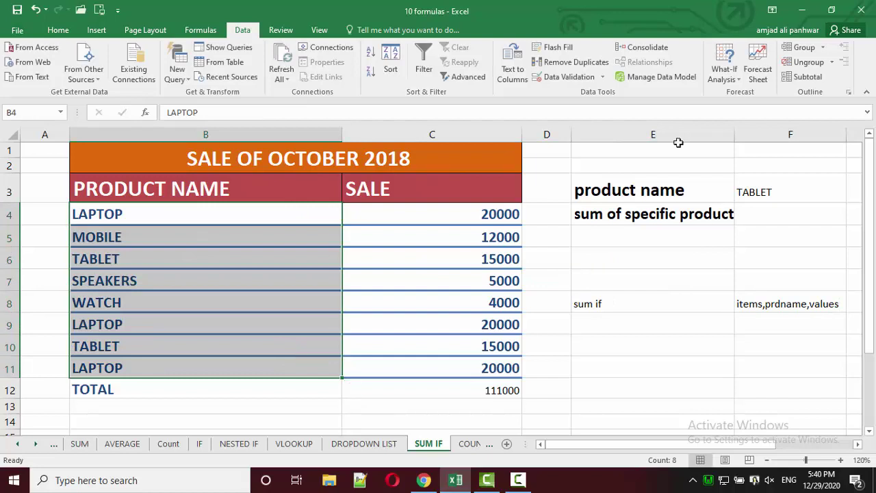
Review F3, the column C sales and the sum if notes in rows 7–8.
{"action": "left_click", "coordinate": [748, 192]}
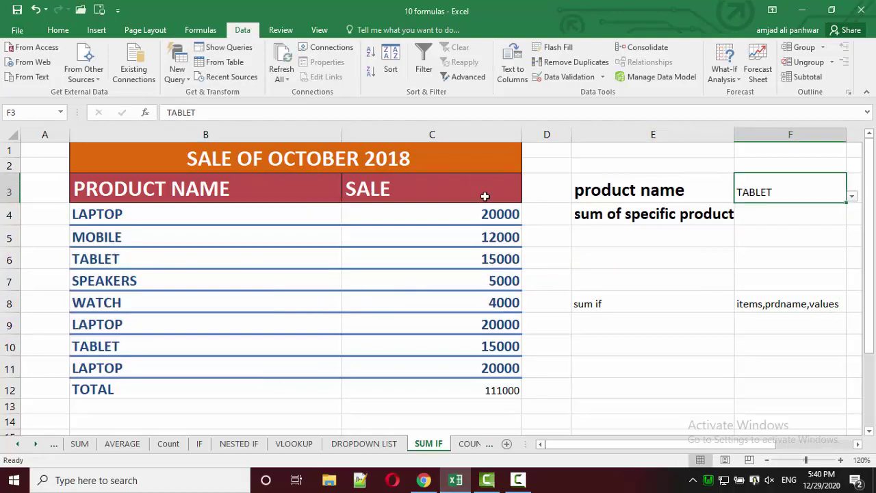
{"action": "left_click_drag", "start_coordinate": [483, 217], "coordinate": [501, 392]}
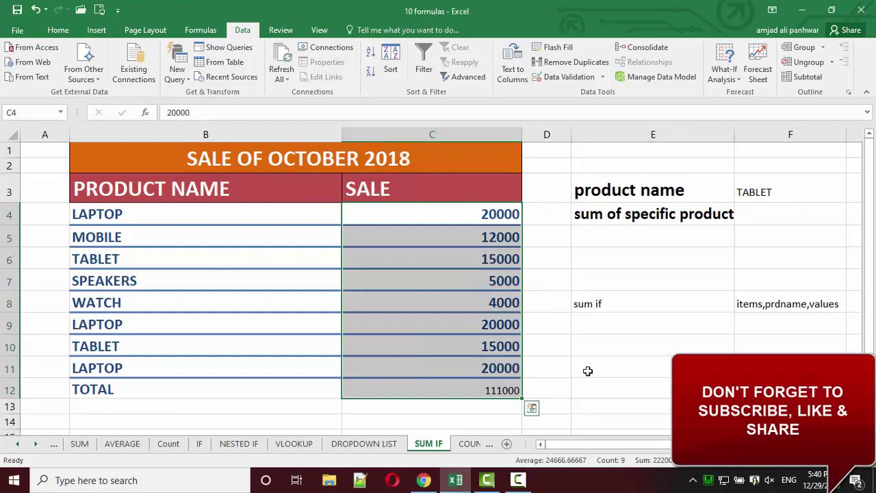
{"action": "mouse_move", "coordinate": [600, 303]}
{"action": "left_mouse_down"}
{"action": "mouse_move", "coordinate": [776, 290]}
{"action": "mouse_move", "coordinate": [792, 291]}
{"action": "mouse_move", "coordinate": [793, 301]}
{"action": "left_mouse_up"}
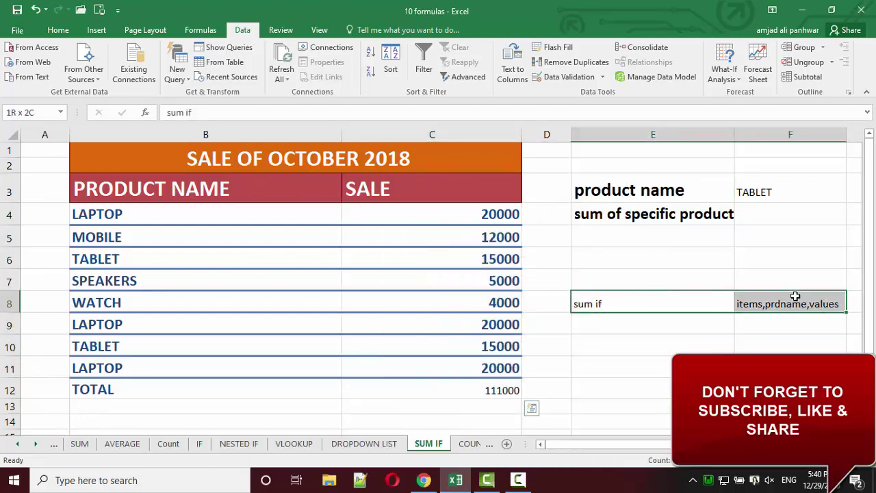
Re-enter =SUMIF(B4:B11,F3,C4:C11) in F4, returning 30000 for TABLET.
{"action": "left_click", "coordinate": [763, 212]}
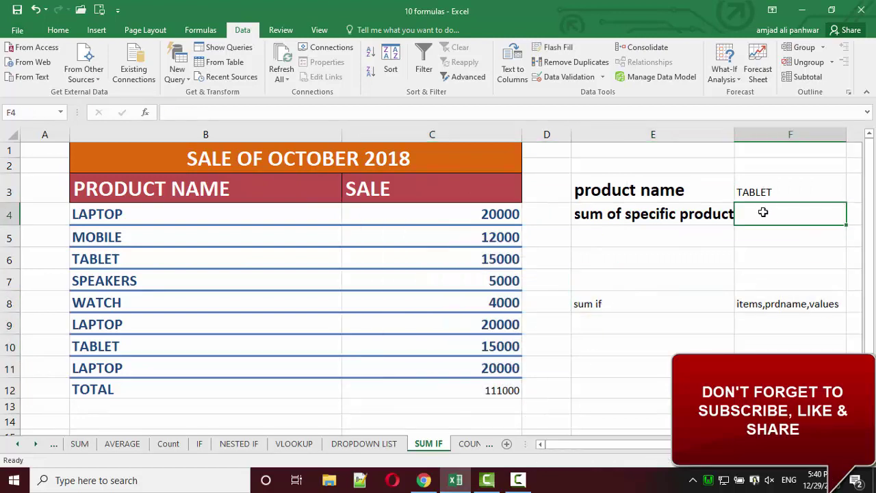
{"action": "type", "text": "=sum"}
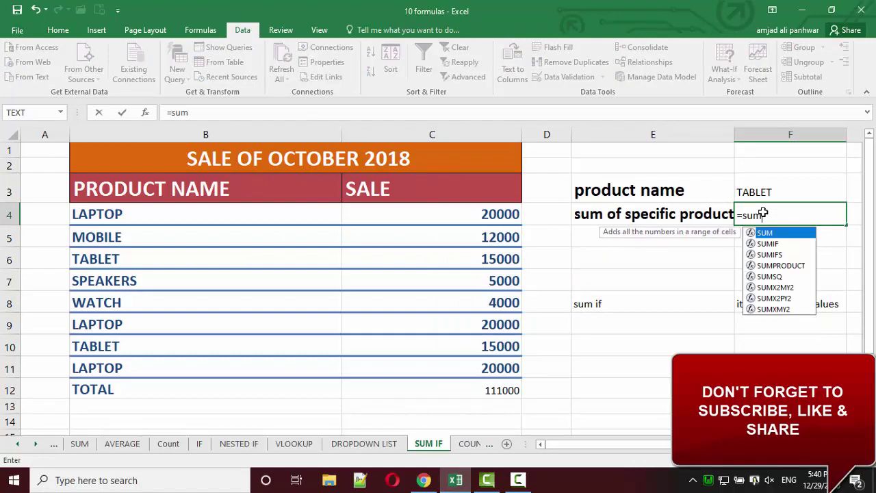
{"action": "type", "text": "if("}
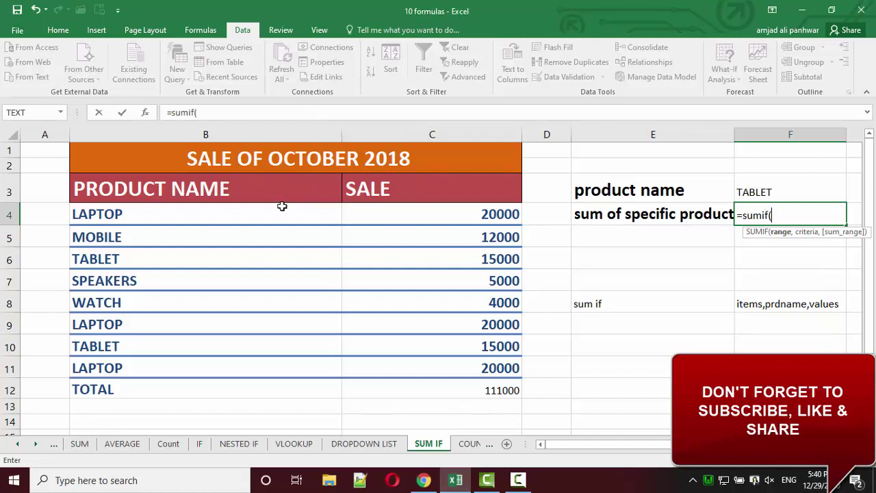
{"action": "left_click_drag", "start_coordinate": [279, 212], "coordinate": [253, 358]}
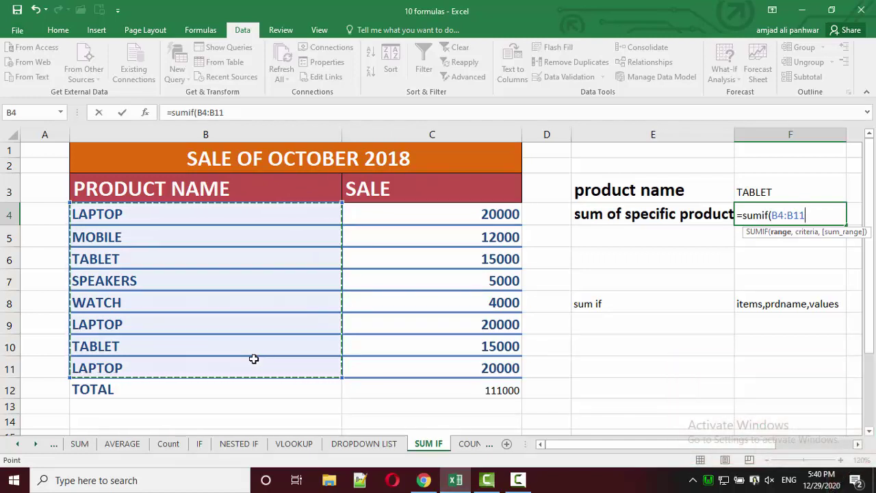
{"action": "type", "text": ",,"}
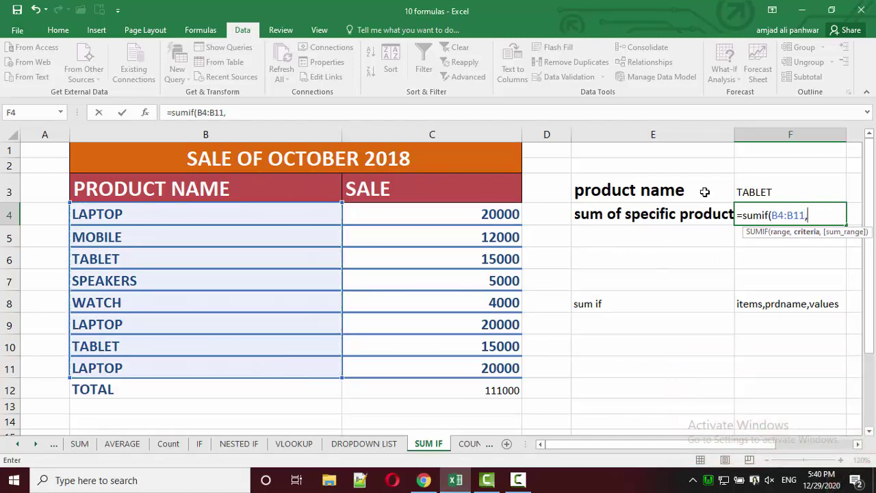
{"action": "left_click", "coordinate": [751, 192]}
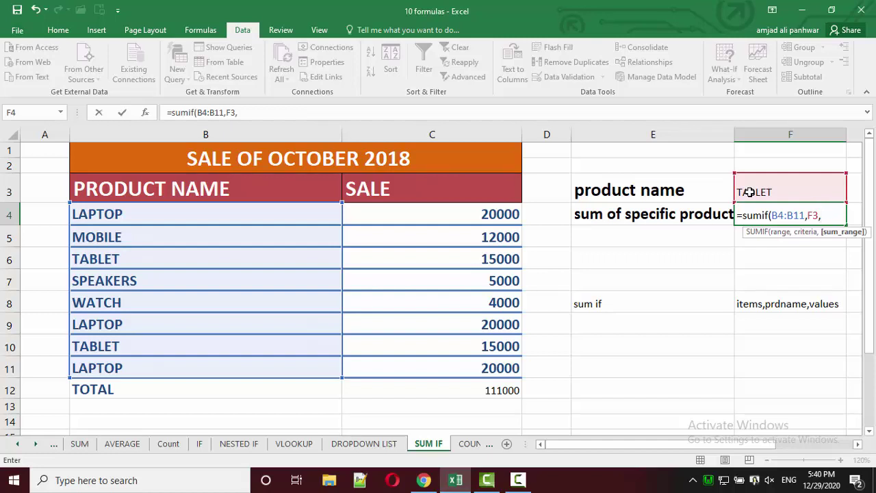
{"action": "left_click_drag", "start_coordinate": [493, 220], "coordinate": [497, 368]}
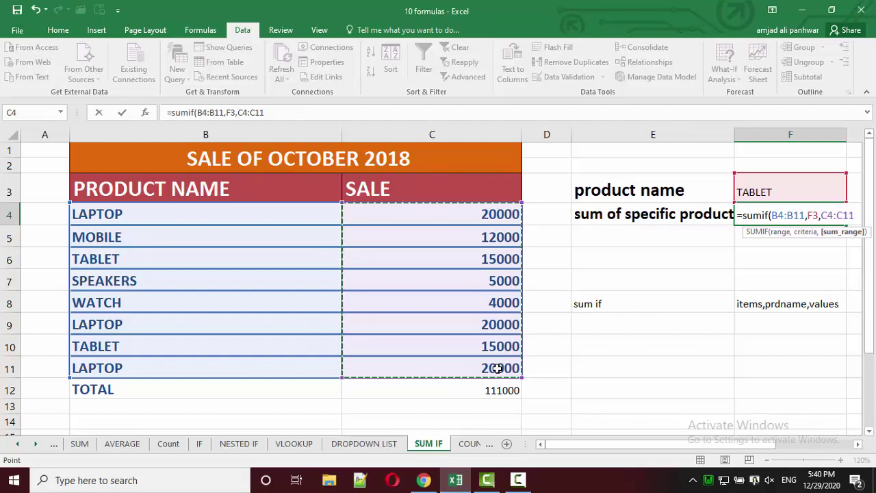
{"action": "type", "text": ")"}
{"action": "key", "text": "Return"}
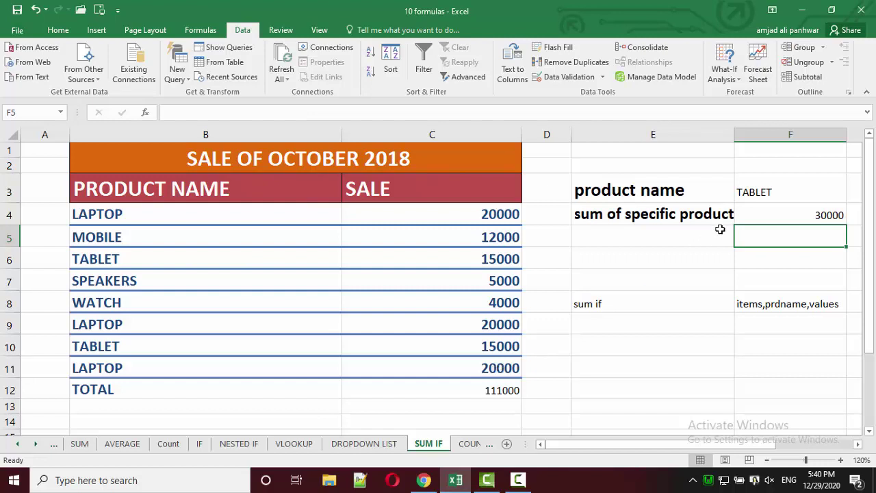
Open the F3 product list, then review SPEAKERS in B7 and LAPTOP in B4, B9, B11.
{"action": "left_click", "coordinate": [787, 185]}
{"action": "left_click", "coordinate": [851, 196]}
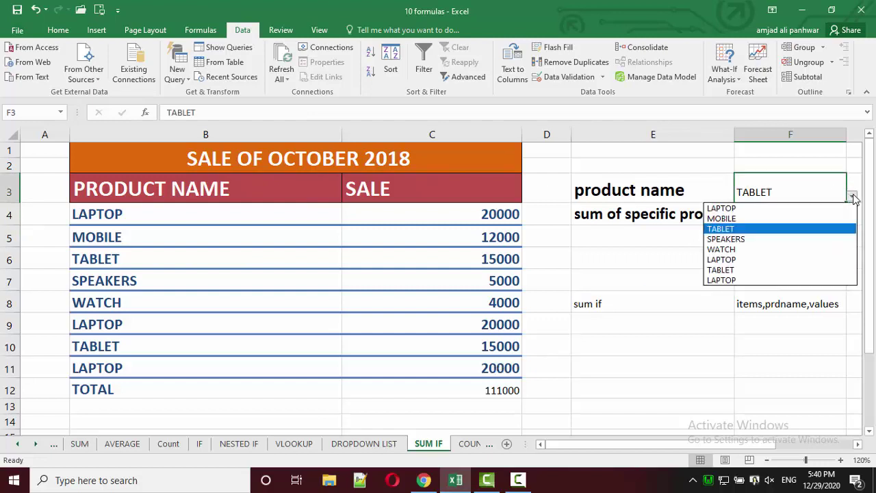
{"action": "key", "text": "Escape"}
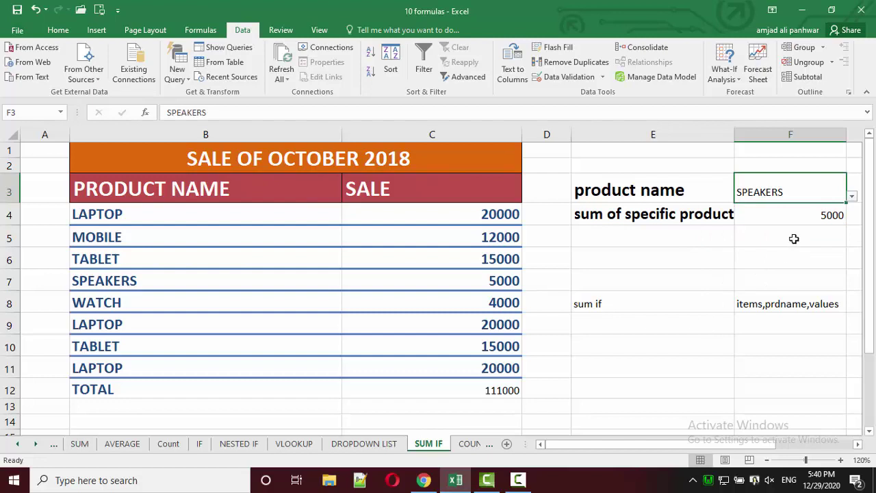
{"action": "left_click", "coordinate": [808, 219]}
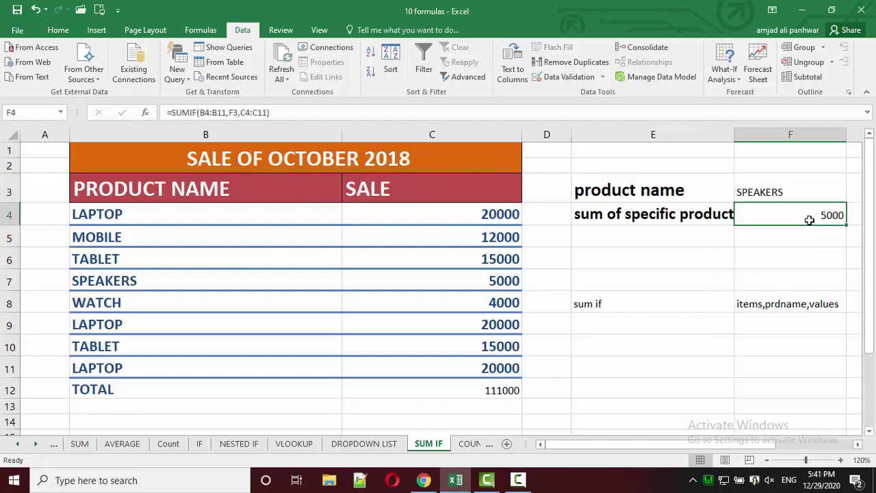
{"action": "left_click", "coordinate": [214, 278]}
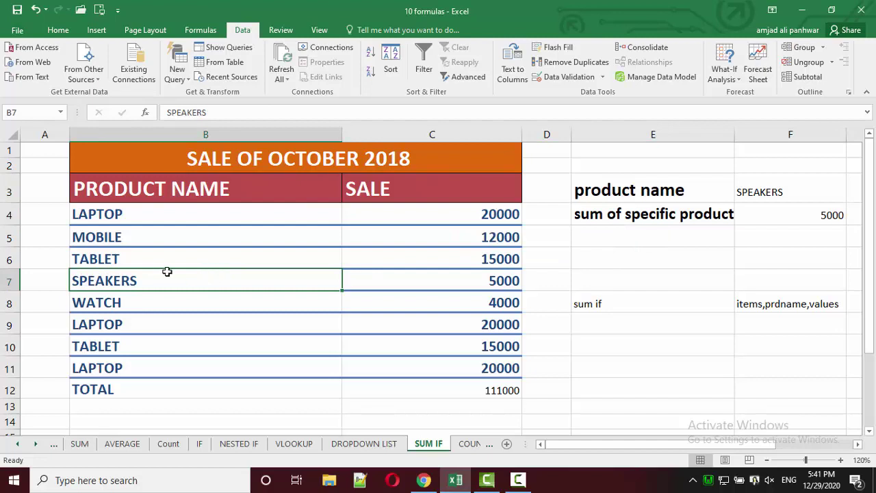
{"action": "left_click", "coordinate": [121, 361]}
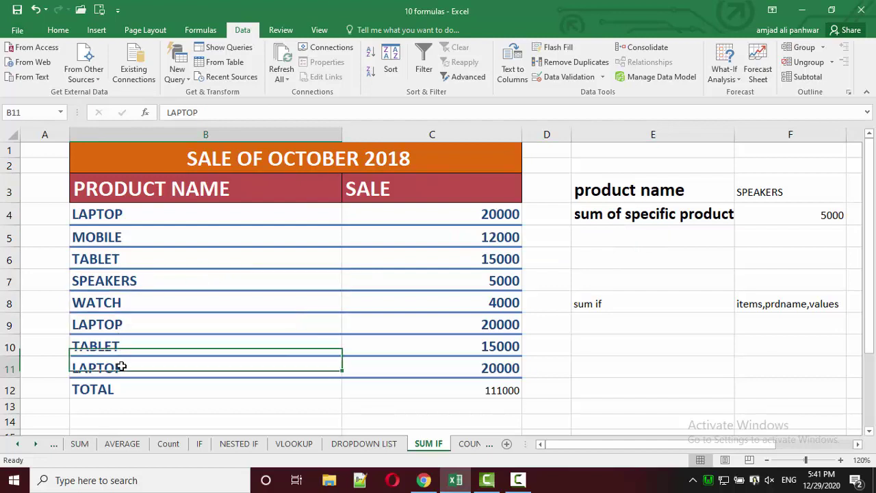
{"action": "left_click", "coordinate": [136, 317]}
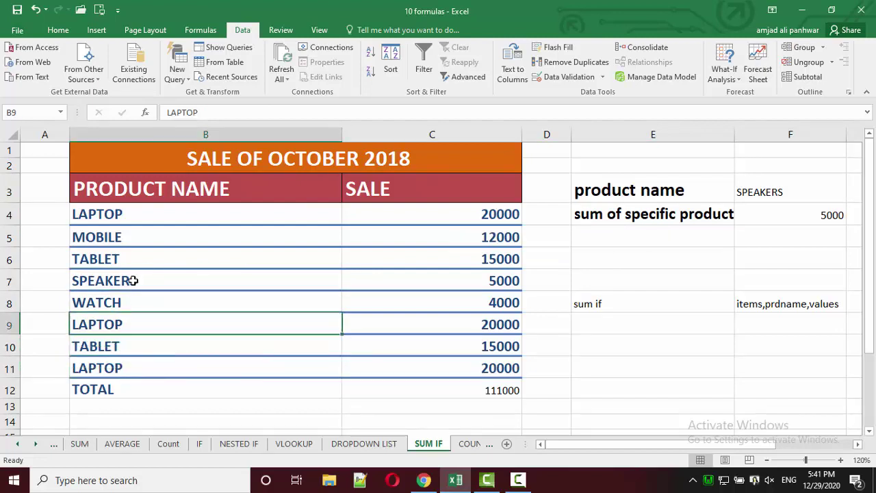
{"action": "left_click", "coordinate": [150, 215]}
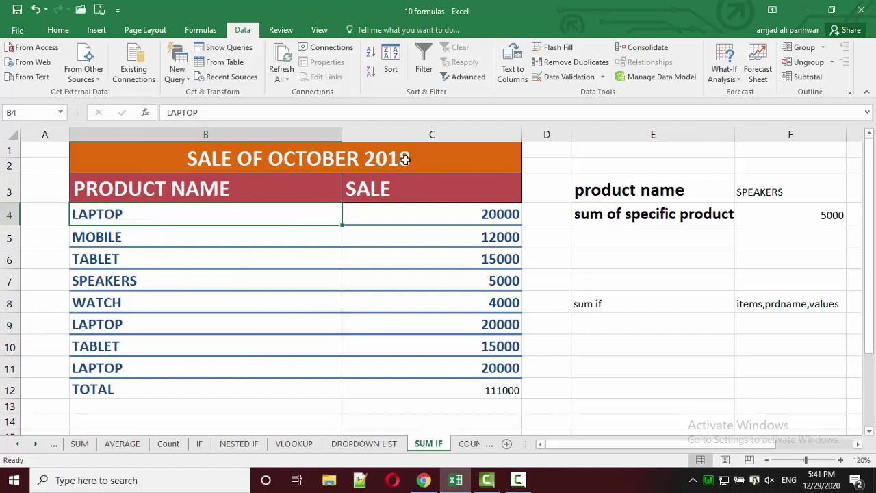
Choose LAPTOP from the F3 dropdown so F4 shows 60000.
{"action": "left_click", "coordinate": [758, 188]}
{"action": "left_click", "coordinate": [852, 195]}
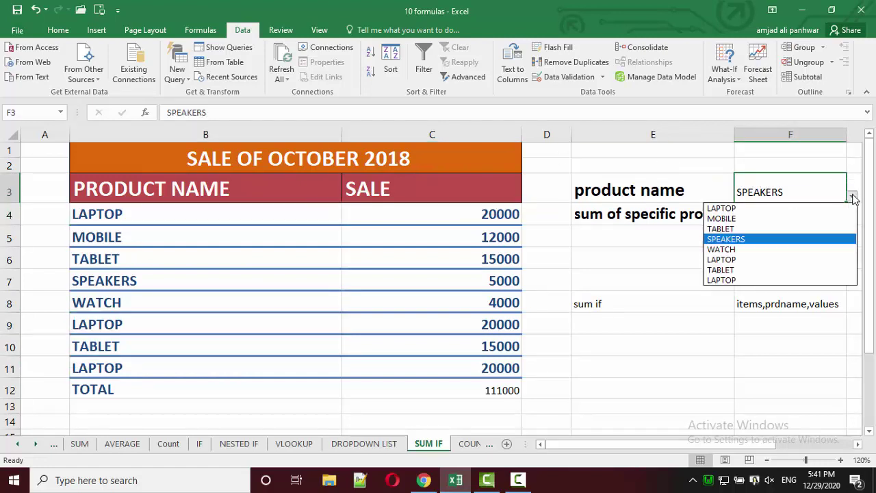
{"action": "left_click", "coordinate": [722, 209]}
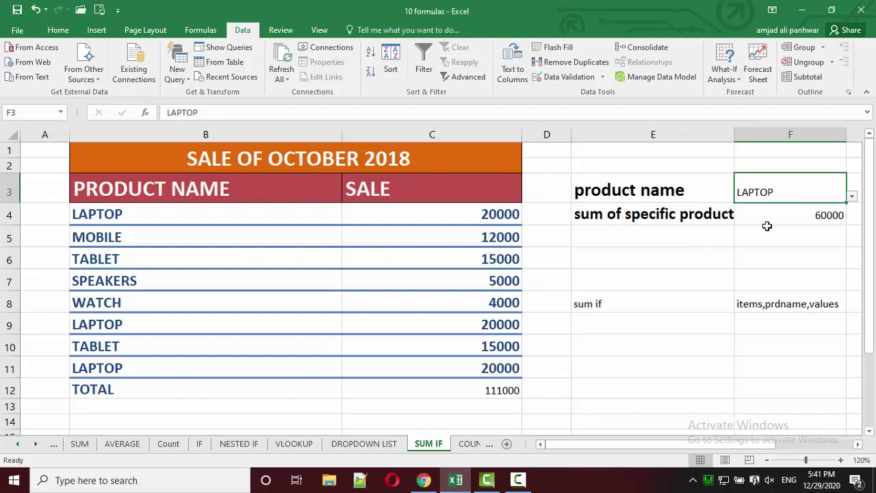
{"action": "left_click", "coordinate": [803, 219]}
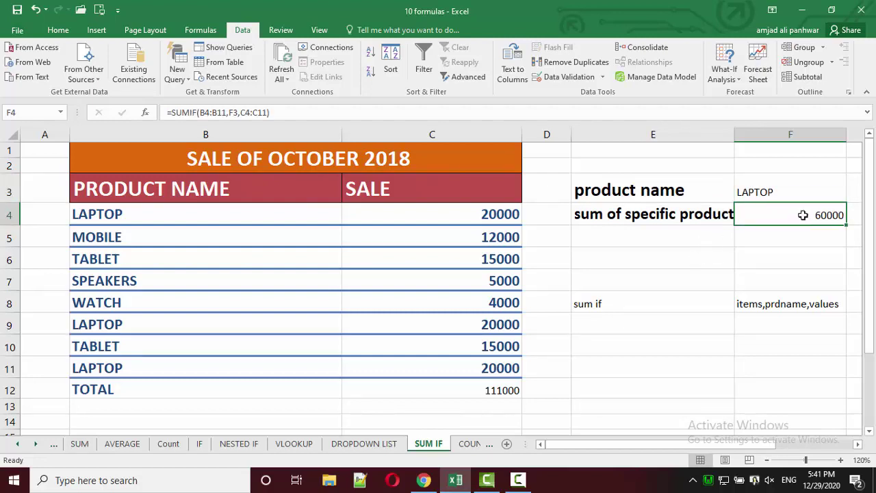
{"action": "left_click", "coordinate": [472, 210]}
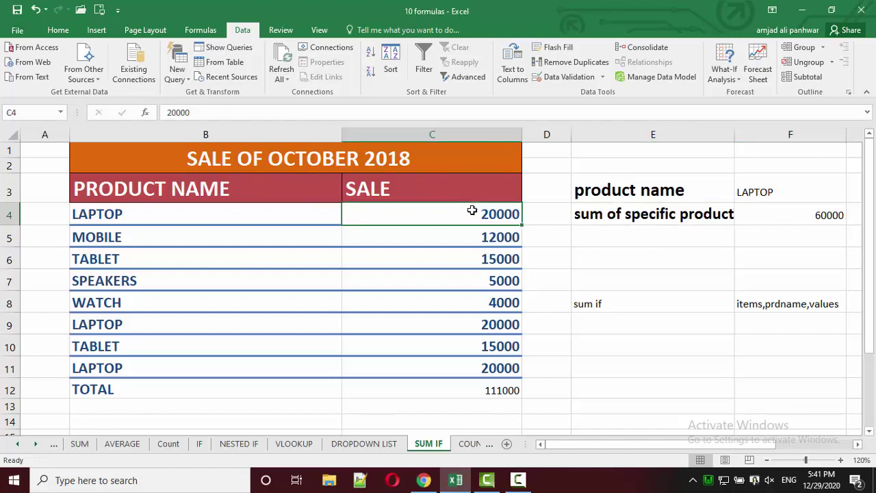
Change C4 to 21000 and rename B7 from SPEAKERS to LAPTOP, making F4 66000.
{"action": "type", "text": "21"}
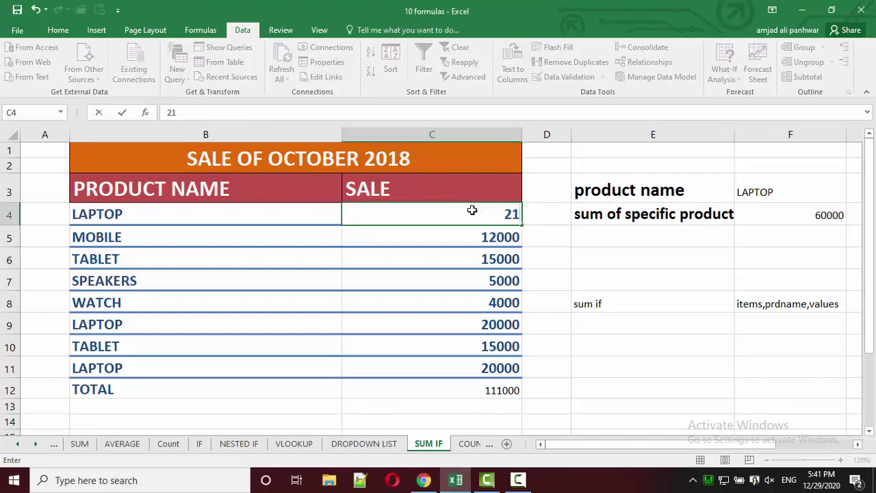
{"action": "type", "text": "000"}
{"action": "key", "text": "Tab"}
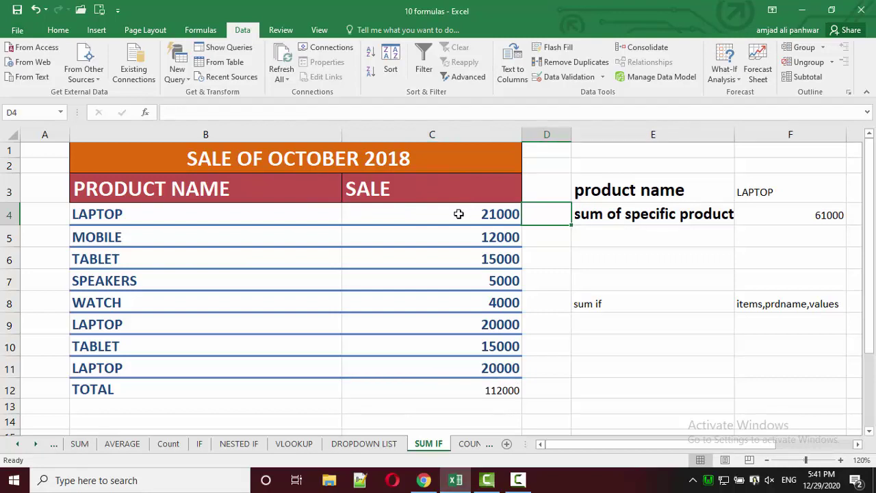
{"action": "left_click", "coordinate": [115, 280]}
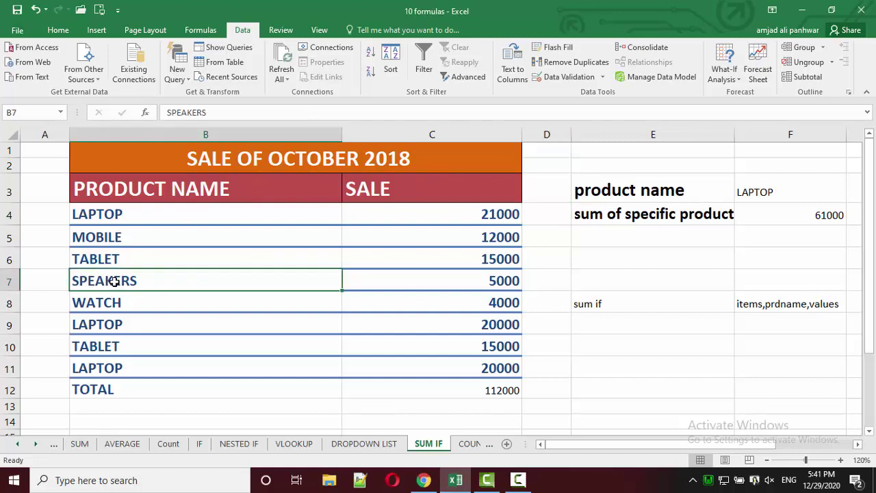
{"action": "type", "text": "la"}
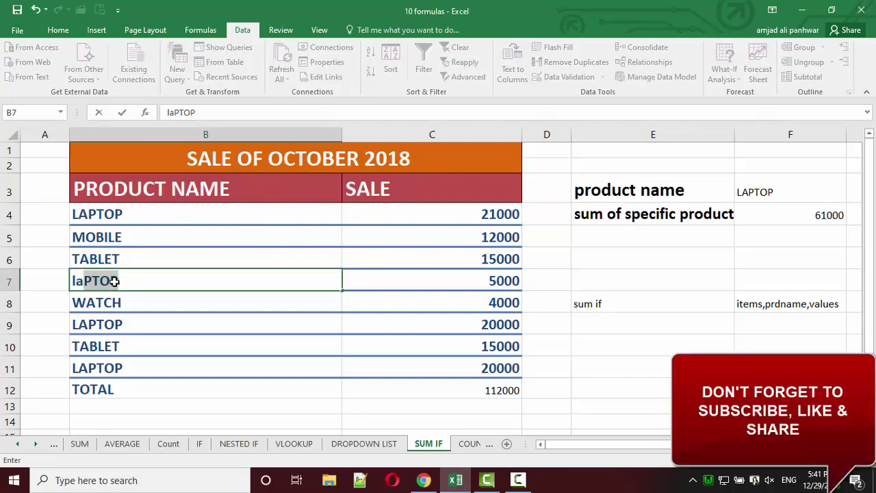
{"action": "key", "text": "Return"}
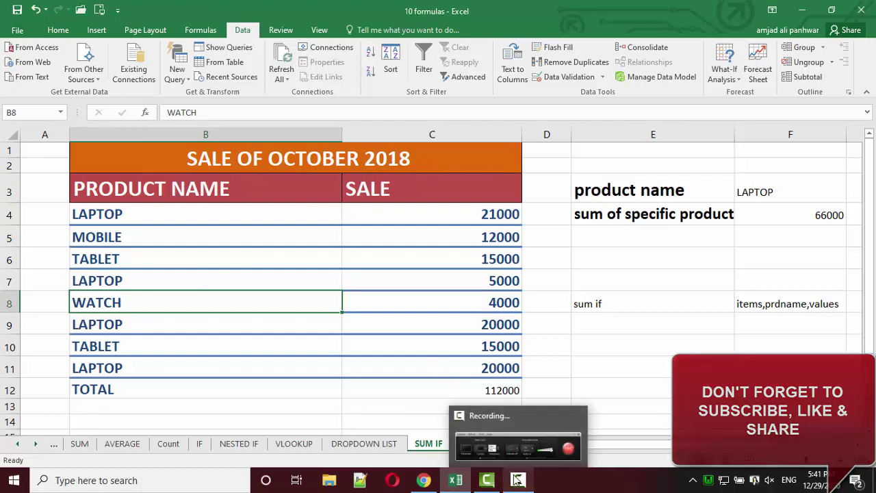
{"action": "left_click", "coordinate": [527, 428]}
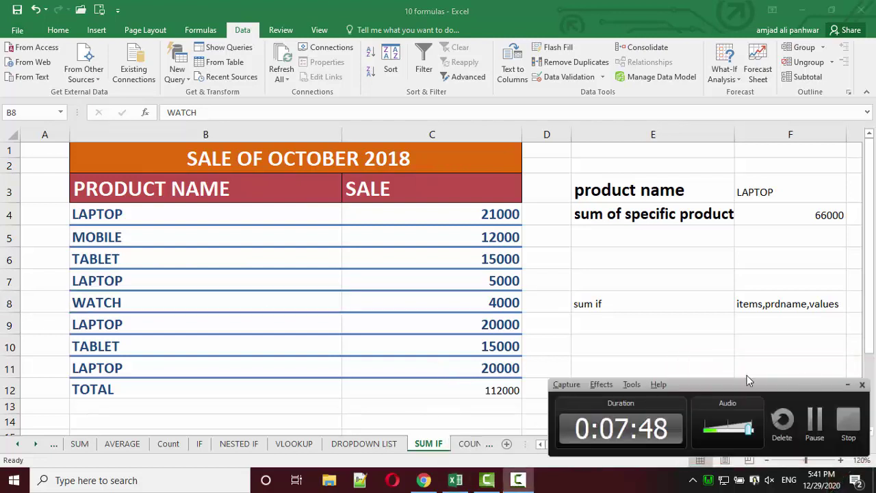